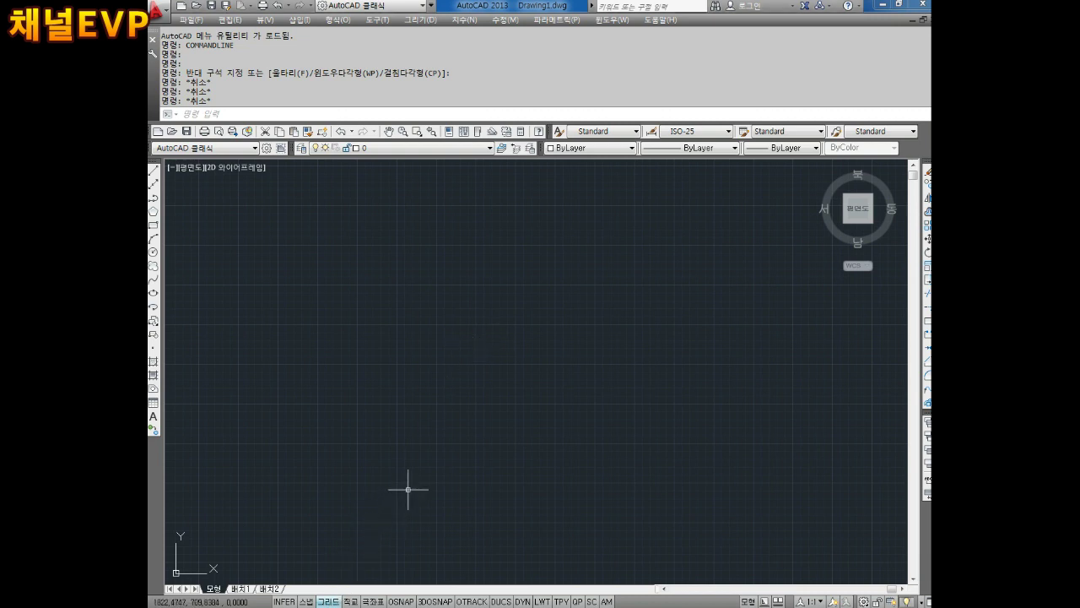
- Turn off the drawing grid
{"action": "key", "text": "Escape"}
{"action": "left_click", "coordinate": [328, 602]}
{"action": "key", "text": "Escape"}
{"action": "key", "text": "Escape"}
- Start a line at 0,0 and draw its first segment to 100,0
{"action": "type", "text": "L"}
{"action": "key", "text": "Return"}
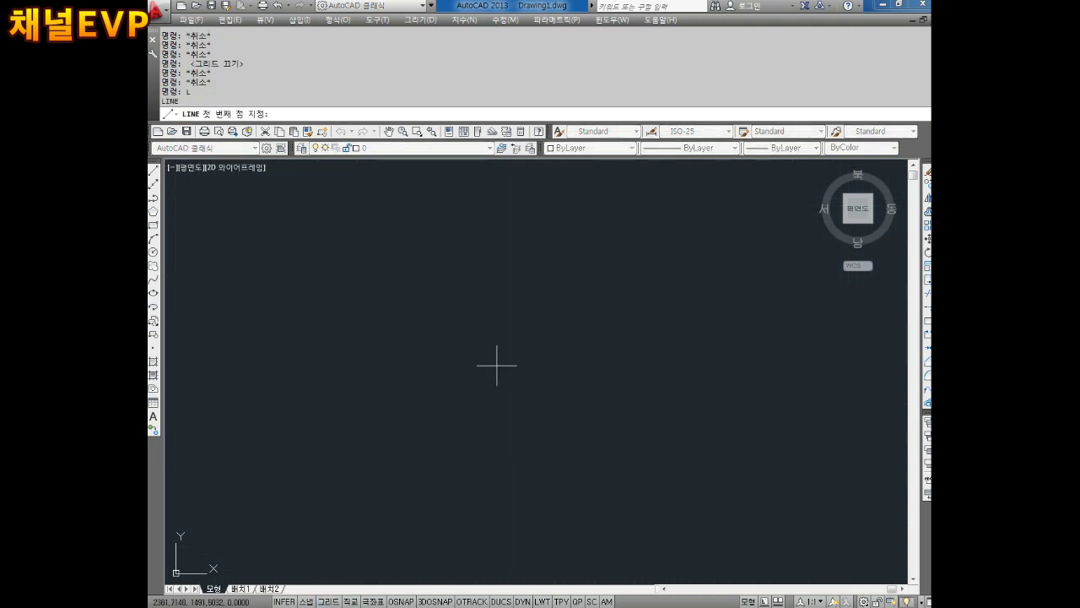
{"action": "key", "text": "Return"}
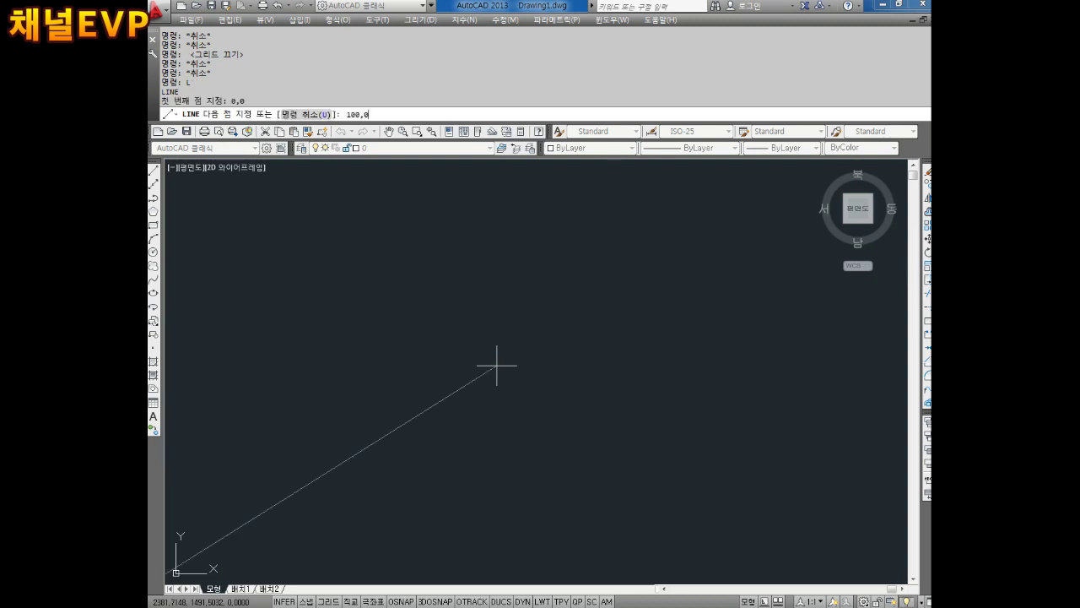
{"action": "key", "text": "Return"}
{"action": "scroll", "coordinate": [578, 454], "scroll_direction": "up", "scroll_amount": 3}
{"action": "scroll", "coordinate": [573, 430], "scroll_direction": "up", "scroll_amount": 5}
{"action": "scroll", "coordinate": [496, 482], "scroll_direction": "down", "scroll_amount": 3}
{"action": "scroll", "coordinate": [551, 333], "scroll_direction": "up", "scroll_amount": 2}
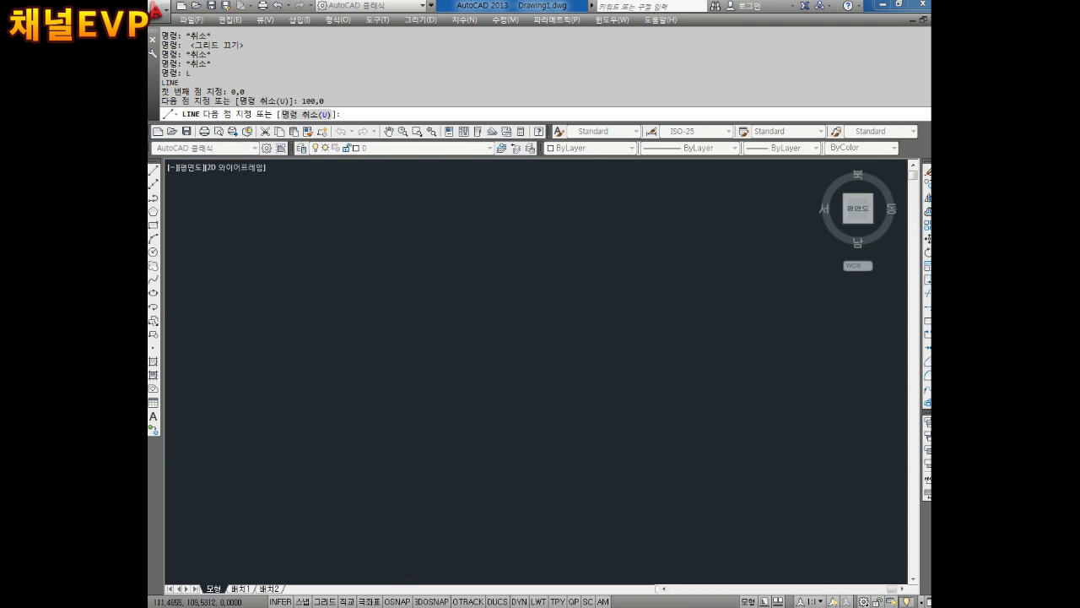
{"action": "scroll", "coordinate": [700, 380], "scroll_direction": "down", "scroll_amount": 2}
{"action": "scroll", "coordinate": [565, 362], "scroll_direction": "up", "scroll_amount": 2}
{"action": "scroll", "coordinate": [689, 316], "scroll_direction": "down", "scroll_amount": 2}
{"action": "type", "text": "100,1"}
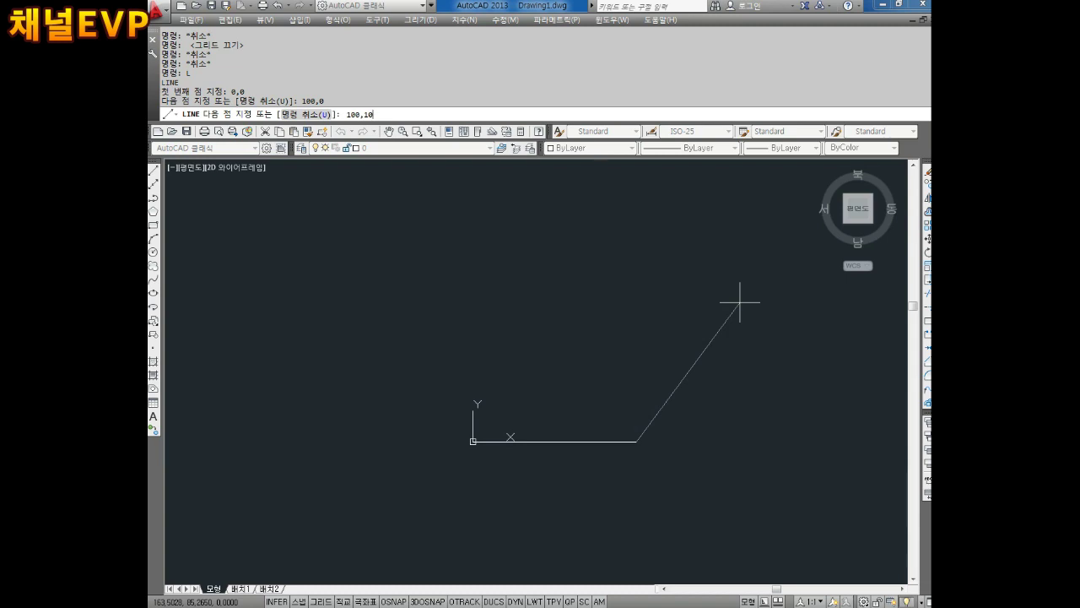
- Continue the line up to 100,10, end it, and recenter the view
{"action": "key", "text": "Return"}
{"action": "key", "text": "Escape"}
{"action": "key", "text": "Escape"}
{"action": "scroll", "coordinate": [658, 439], "scroll_direction": "up", "scroll_amount": 4}
{"action": "scroll", "coordinate": [591, 363], "scroll_direction": "up", "scroll_amount": 5}
{"action": "middle_click_drag", "start_coordinate": [560, 292], "coordinate": [555, 377]}
{"action": "scroll", "coordinate": [585, 393], "scroll_direction": "down", "scroll_amount": 4}
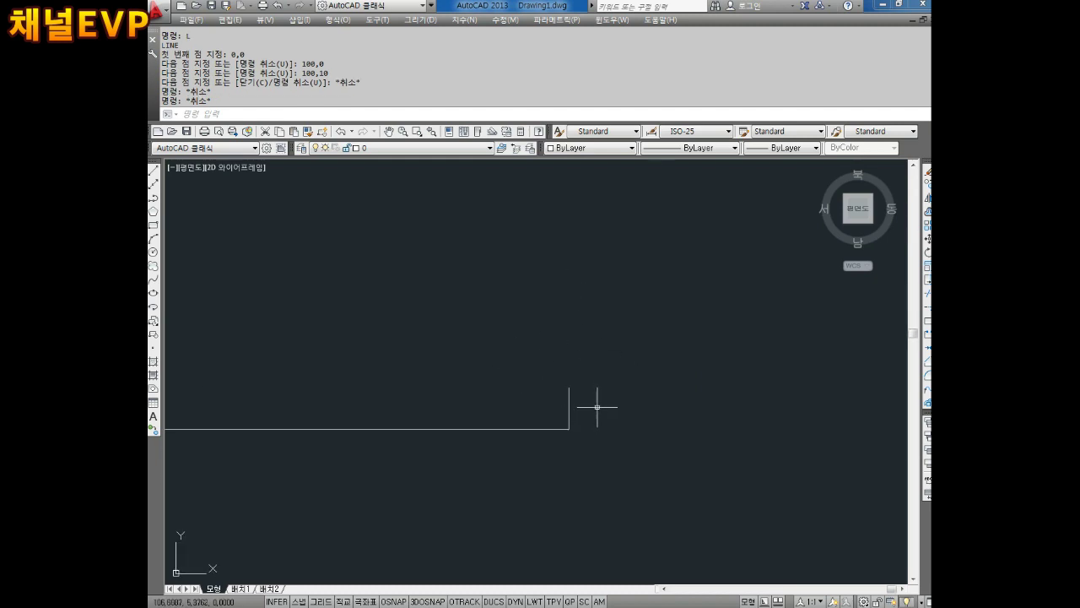
{"action": "scroll", "coordinate": [566, 354], "scroll_direction": "down", "scroll_amount": 2}
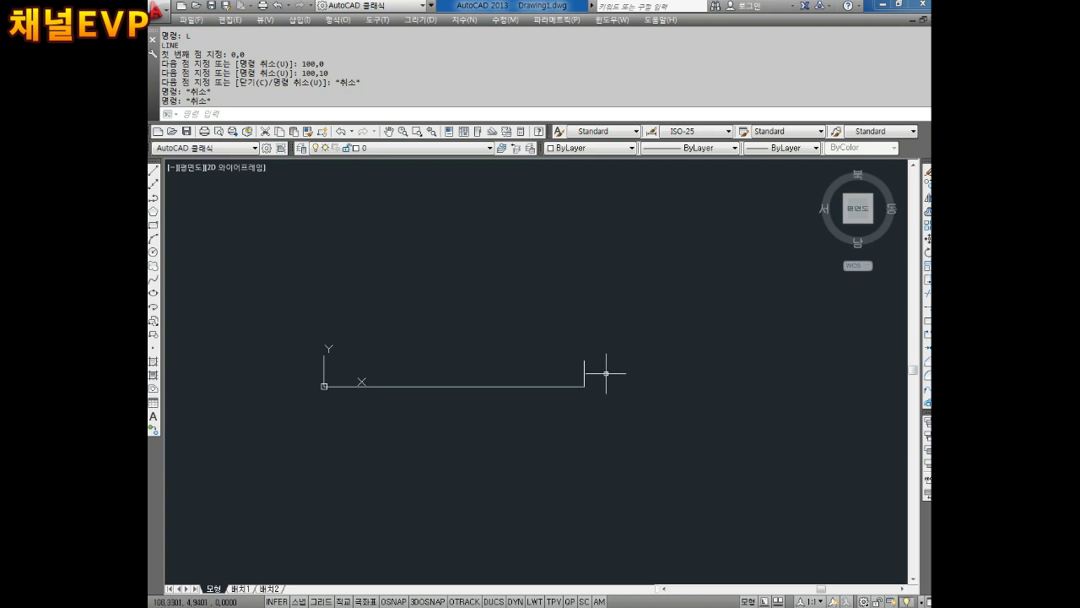
{"action": "middle_click_drag", "start_coordinate": [575, 369], "coordinate": [584, 379]}
{"action": "key", "text": "Escape"}
{"action": "key", "text": "Escape"}
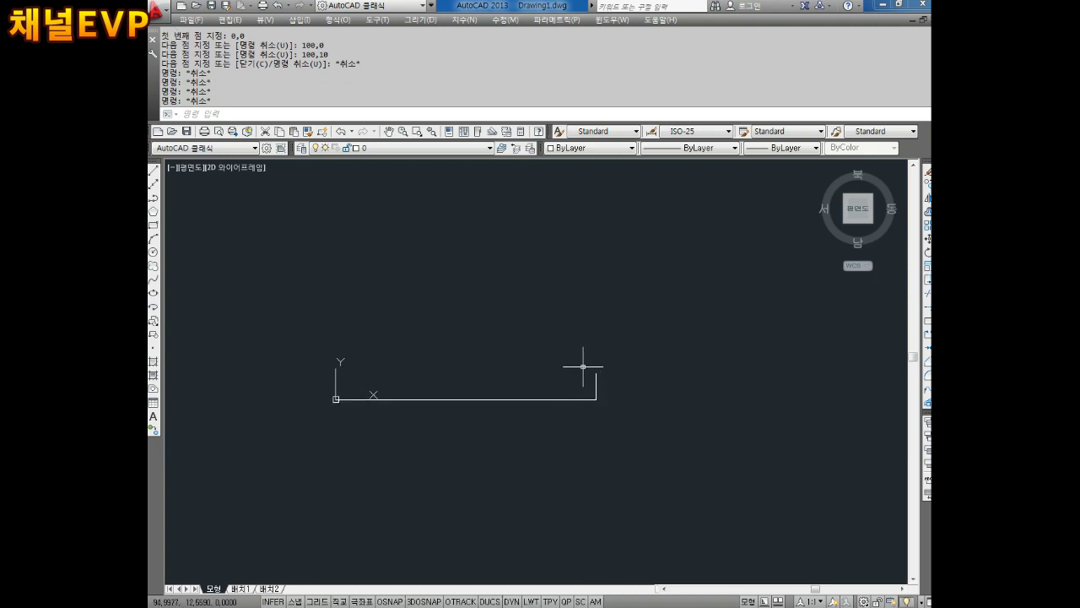
{"action": "scroll", "coordinate": [594, 389], "scroll_direction": "down", "scroll_amount": 1}
{"action": "scroll", "coordinate": [586, 381], "scroll_direction": "up", "scroll_amount": 2}
{"action": "scroll", "coordinate": [607, 381], "scroll_direction": "down", "scroll_amount": 2}
{"action": "middle_click_drag", "start_coordinate": [607, 382], "coordinate": [550, 393]}
{"action": "key", "text": "Escape"}
{"action": "key", "text": "Escape"}
{"action": "key", "text": "Escape"}
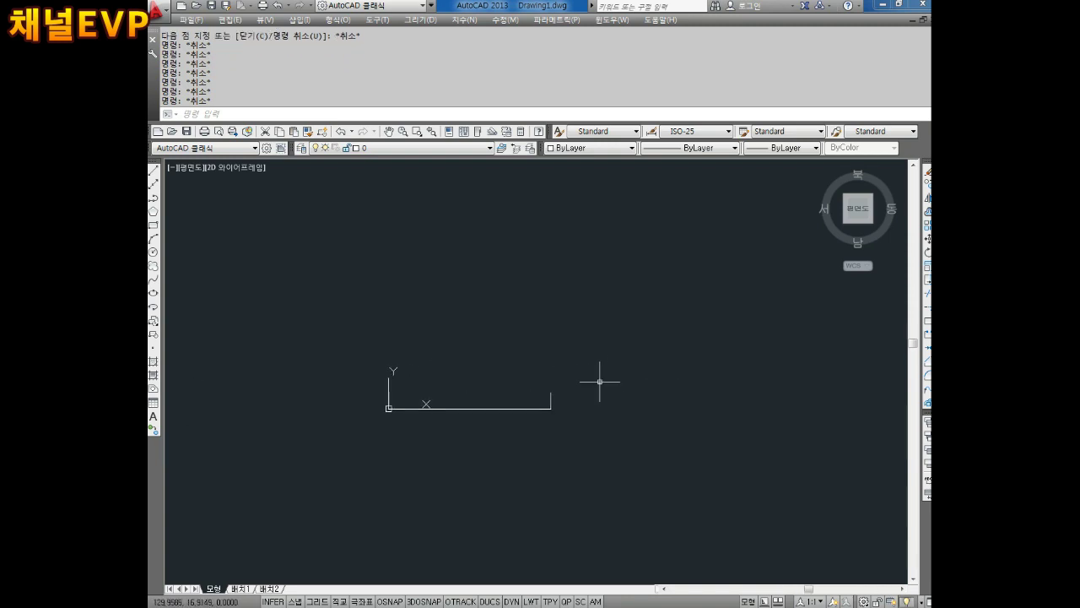
{"action": "type", "text": "l"}
{"action": "key", "text": "Escape"}
{"action": "scroll", "coordinate": [560, 395], "scroll_direction": "up", "scroll_amount": 2}
{"action": "scroll", "coordinate": [562, 401], "scroll_direction": "up", "scroll_amount": 5}
{"action": "scroll", "coordinate": [562, 401], "scroll_direction": "up", "scroll_amount": 2}
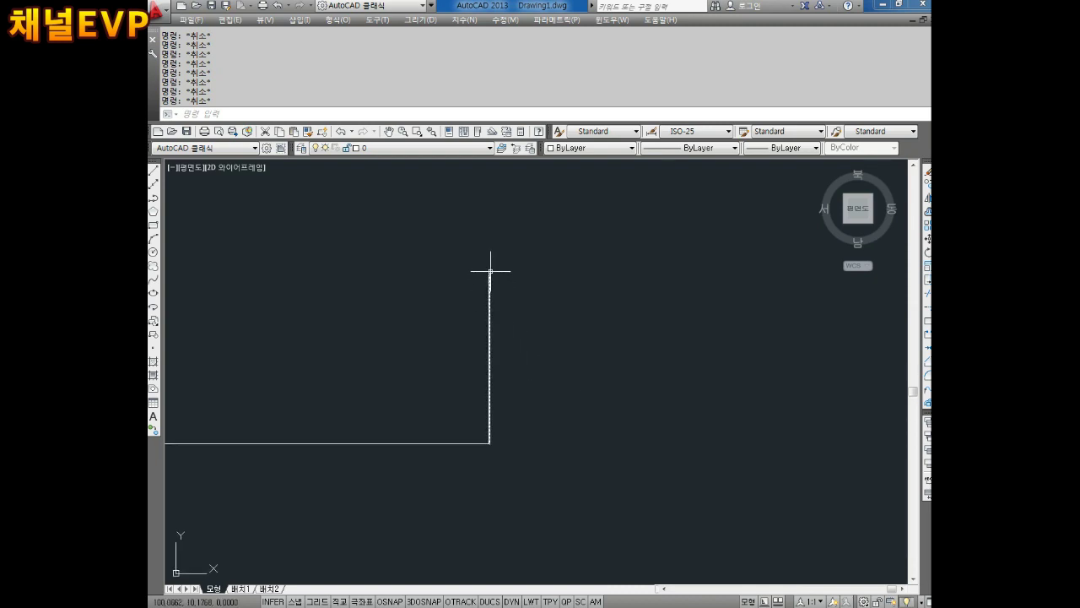
{"action": "scroll", "coordinate": [489, 272], "scroll_direction": "down", "scroll_amount": 5}
{"action": "mouse_move", "coordinate": [492, 265]}
{"action": "middle_mouse_down"}
{"action": "mouse_move", "coordinate": [521, 314]}
{"action": "mouse_move", "coordinate": [515, 329]}
{"action": "middle_mouse_up"}
{"action": "scroll", "coordinate": [523, 335], "scroll_direction": "down", "scroll_amount": 2}
{"action": "scroll", "coordinate": [525, 338], "scroll_direction": "down", "scroll_amount": 2}
{"action": "scroll", "coordinate": [519, 372], "scroll_direction": "up", "scroll_amount": 8}
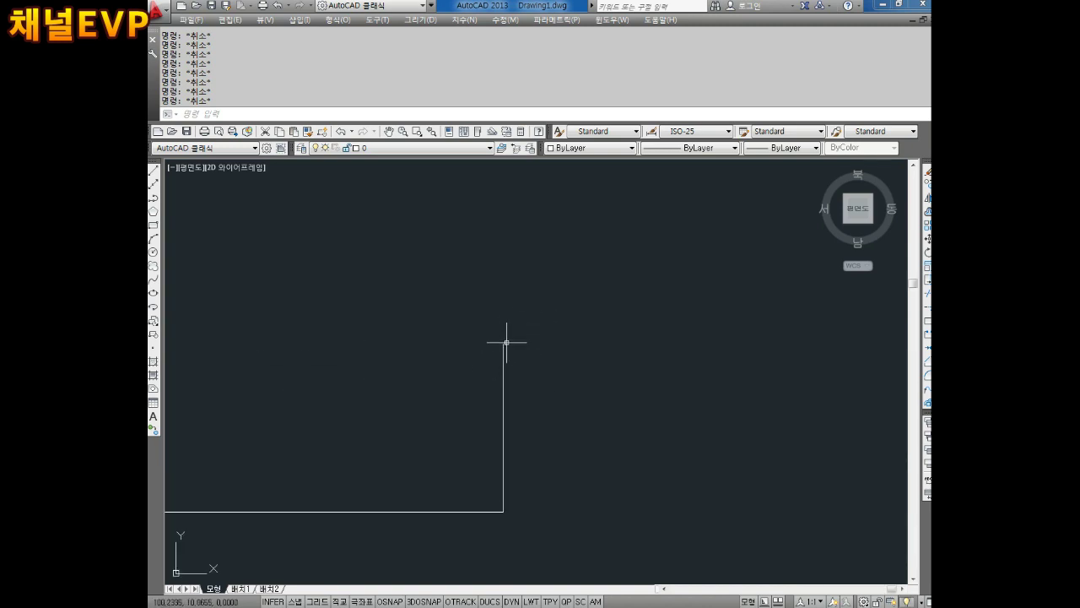
{"action": "scroll", "coordinate": [504, 299], "scroll_direction": "down", "scroll_amount": 2}
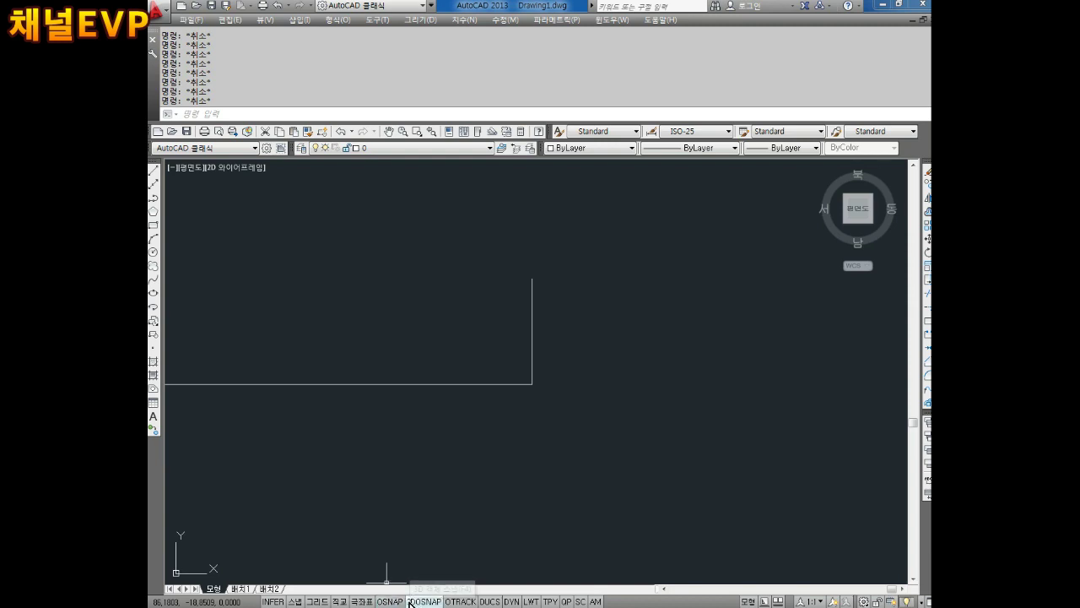
- Bring up the object snap settings from OSNAP and move the dialog up and left
{"action": "right_click", "coordinate": [391, 602]}
{"action": "mouse_move", "coordinate": [429, 591]}
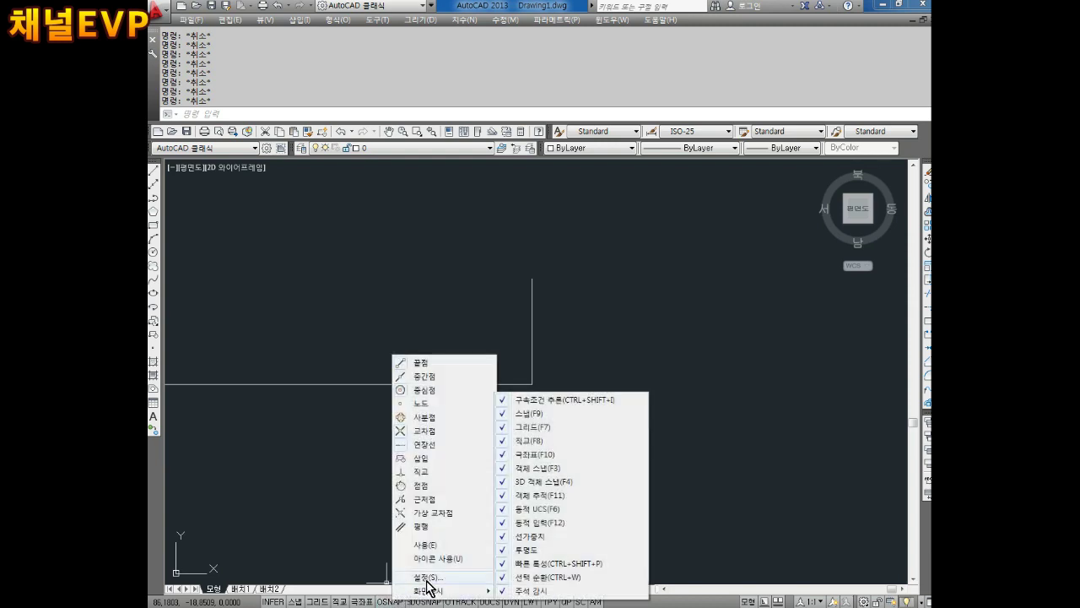
{"action": "left_click", "coordinate": [429, 576]}
{"action": "left_click_drag", "start_coordinate": [539, 180], "coordinate": [507, 148]}
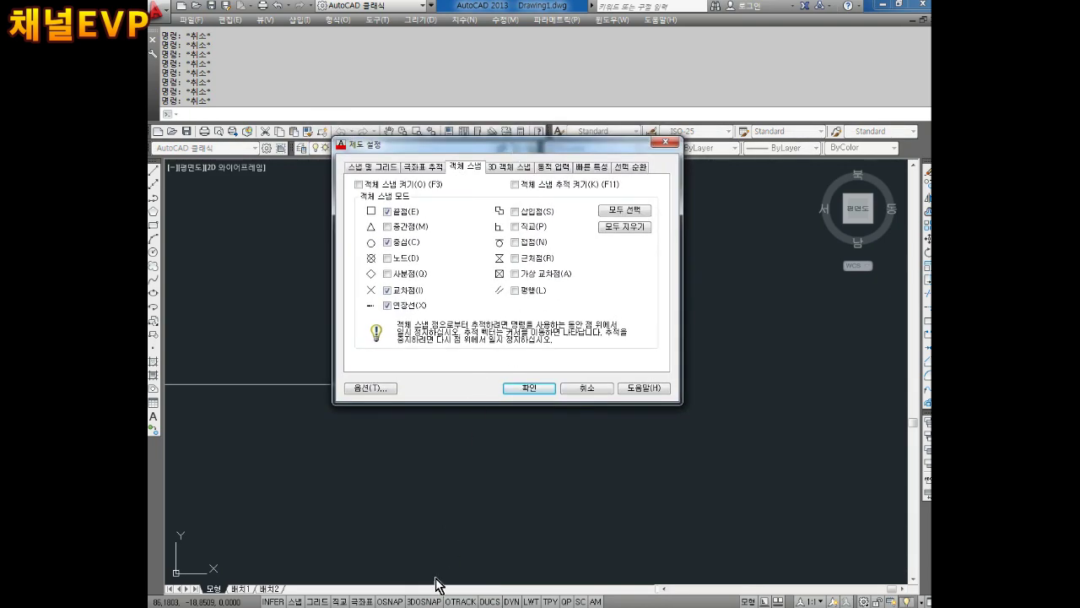
{"action": "left_click", "coordinate": [390, 603]}
{"action": "left_click_drag", "start_coordinate": [534, 144], "coordinate": [531, 114]}
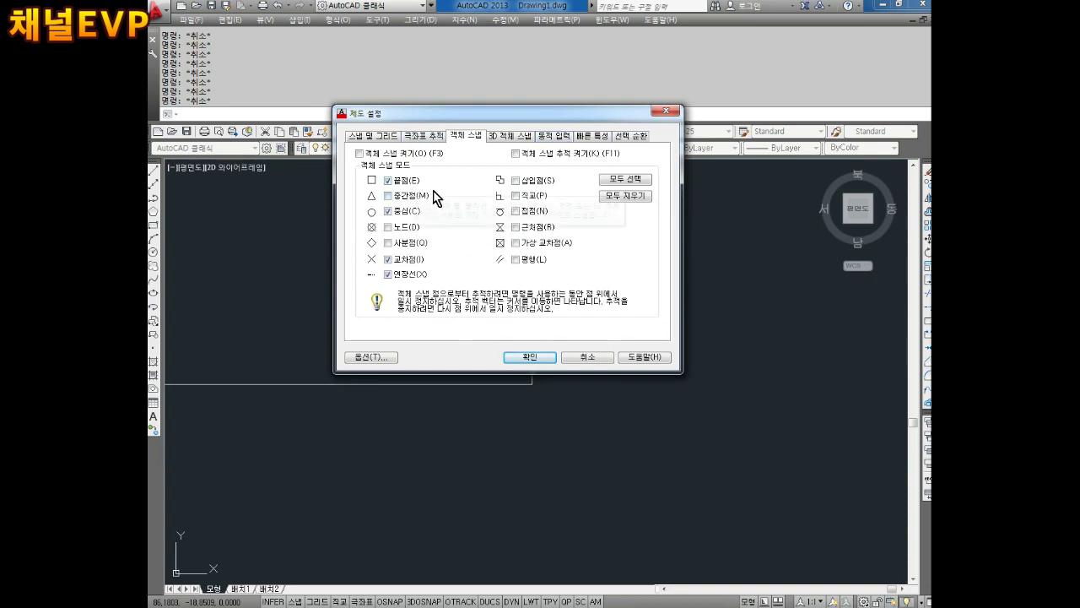
- Try the snap modes: Node on, Select All, then Tangent, Nearest, Insertion and others off
{"action": "left_click", "coordinate": [405, 225]}
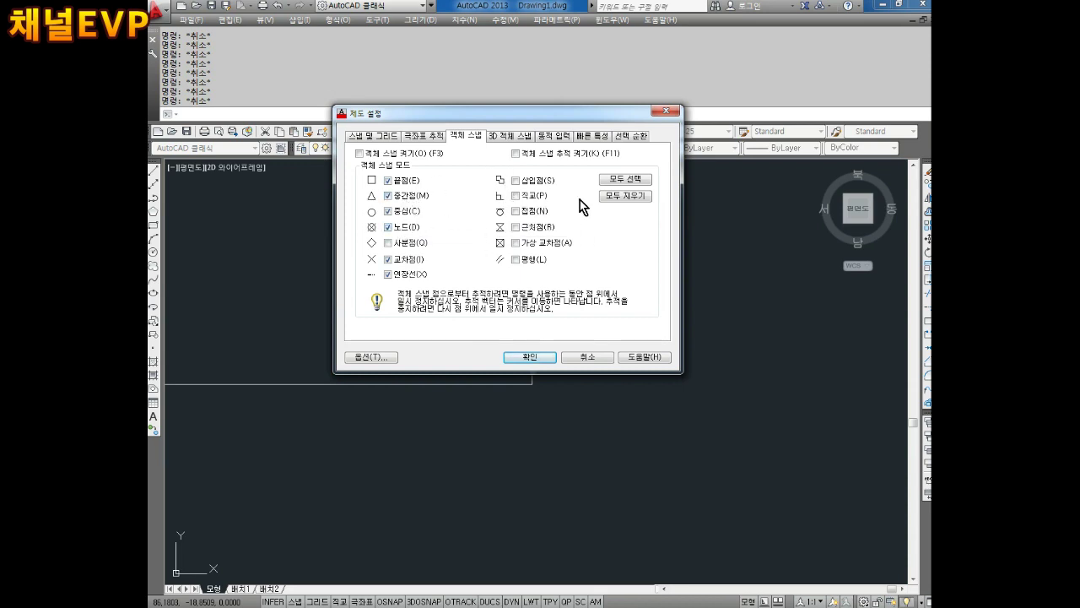
{"action": "left_click", "coordinate": [625, 185]}
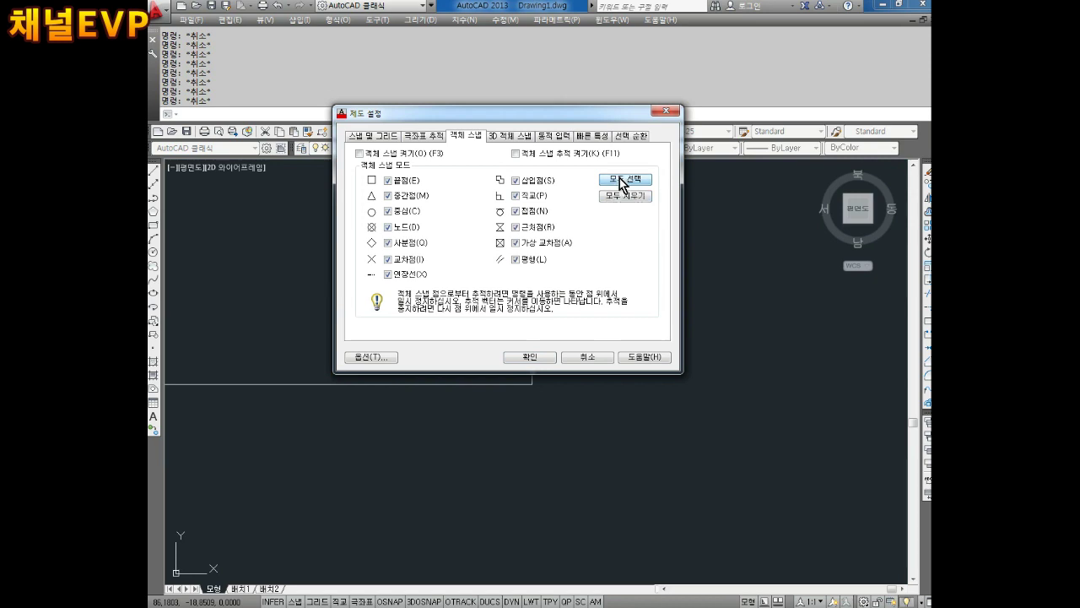
{"action": "left_click", "coordinate": [516, 211]}
{"action": "left_click", "coordinate": [520, 227]}
{"action": "left_click", "coordinate": [518, 243]}
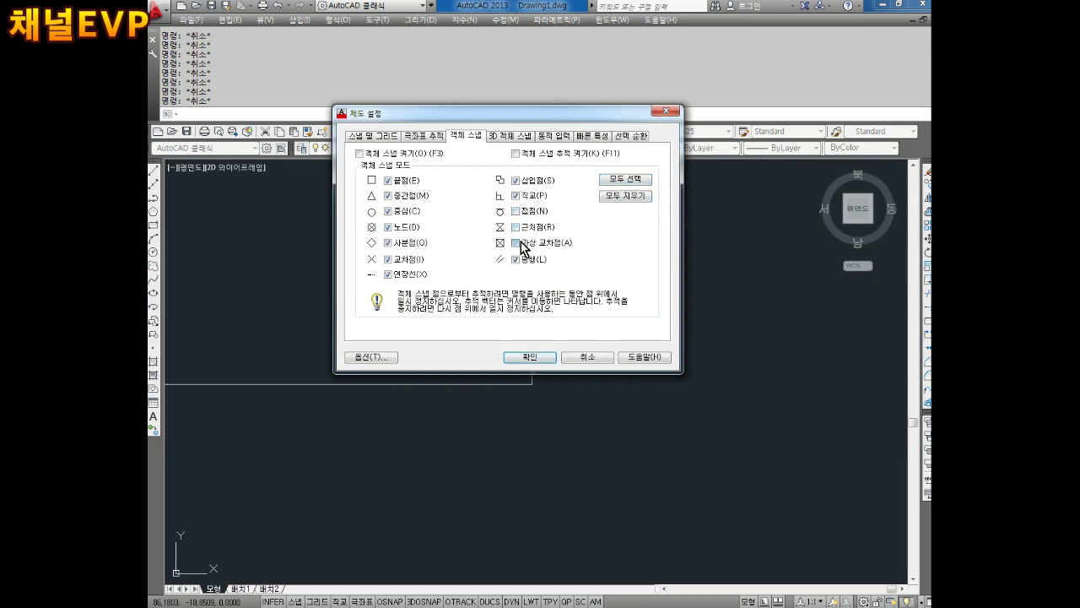
{"action": "left_click", "coordinate": [517, 181]}
{"action": "left_click", "coordinate": [516, 195]}
{"action": "left_click", "coordinate": [406, 274]}
{"action": "left_click", "coordinate": [404, 260]}
- Re-enable all object snap modes, confirm with OK, and turn OSNAP on
{"action": "left_click", "coordinate": [625, 180]}
{"action": "left_click", "coordinate": [532, 357]}
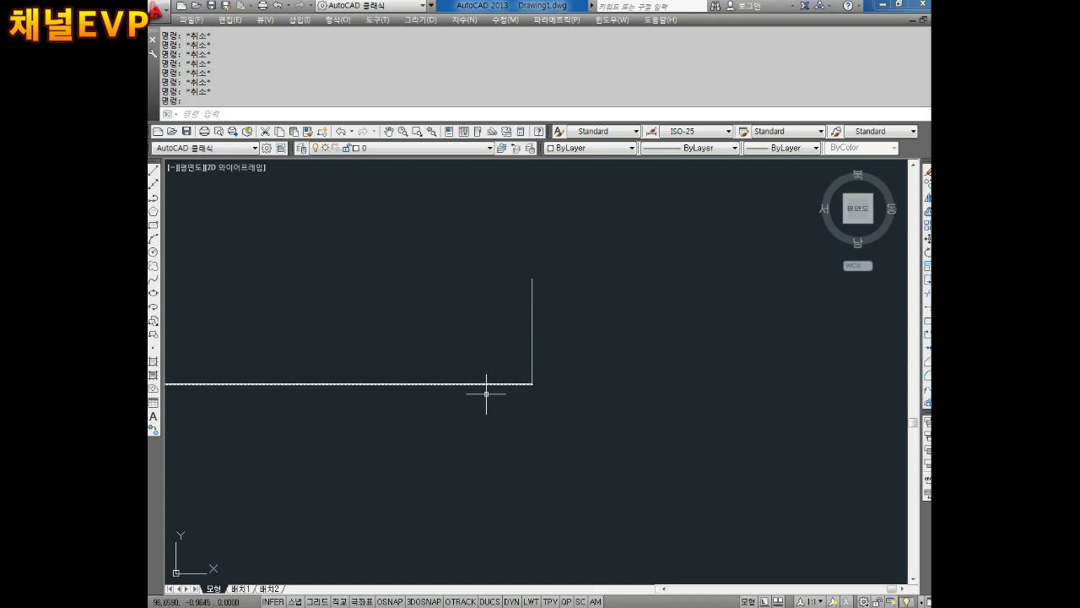
{"action": "left_click", "coordinate": [395, 600]}
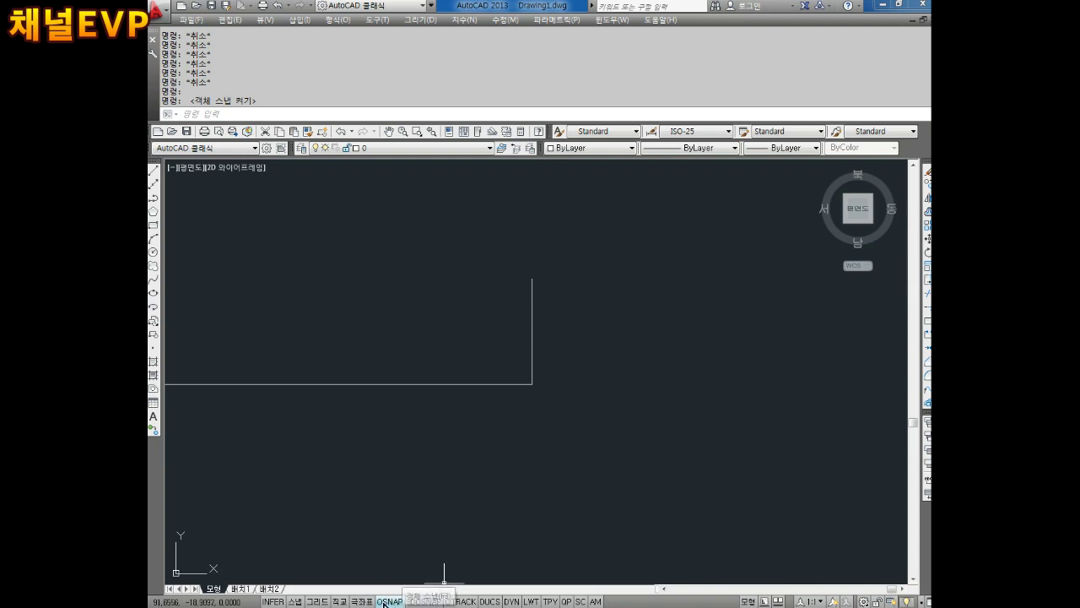
- Zoom and pan to bring the L-shaped line into view, cancelling any pending command
{"action": "scroll", "coordinate": [436, 433], "scroll_direction": "down", "scroll_amount": 3}
{"action": "scroll", "coordinate": [432, 490], "scroll_direction": "up", "scroll_amount": 2}
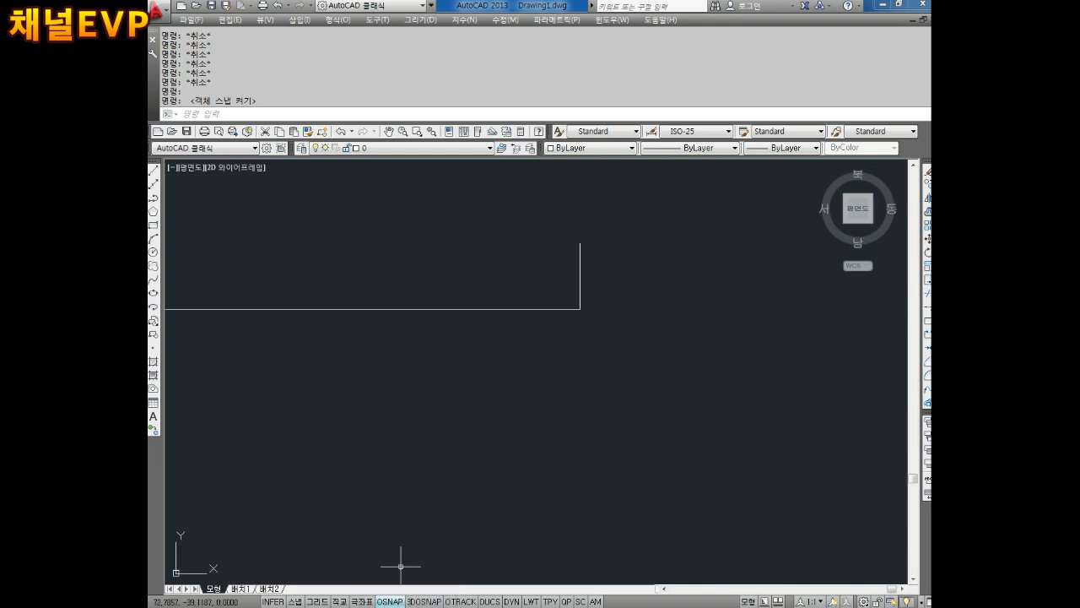
{"action": "middle_click_drag", "start_coordinate": [470, 415], "coordinate": [455, 467]}
{"action": "key", "text": "Escape"}
{"action": "key", "text": "Escape"}
{"action": "type", "text": "l"}
{"action": "key", "text": "Return"}
{"action": "middle_click_drag", "start_coordinate": [506, 434], "coordinate": [505, 445]}
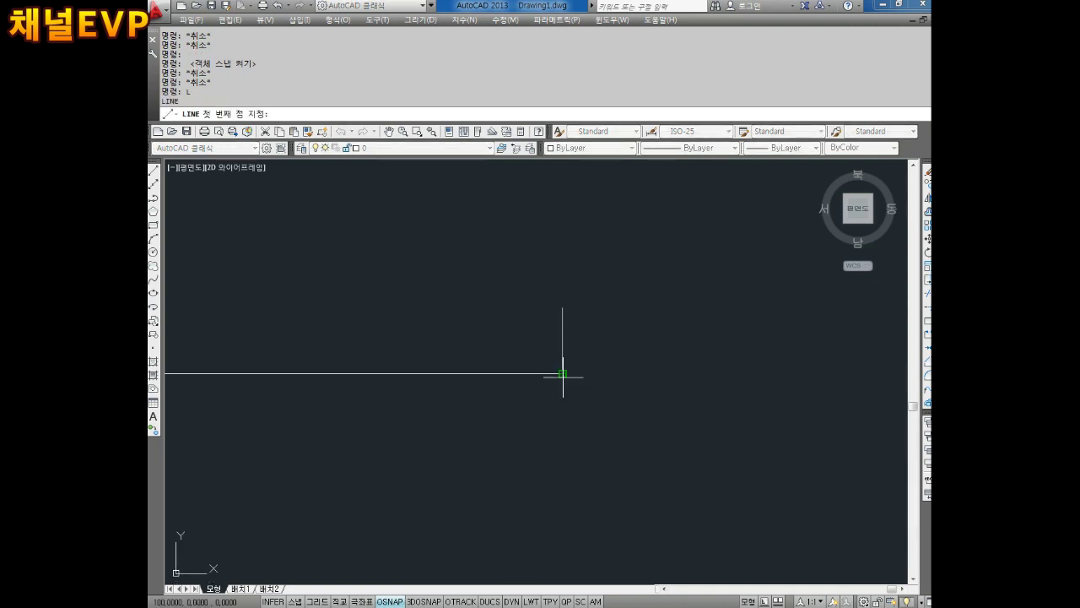
{"action": "scroll", "coordinate": [561, 346], "scroll_direction": "up", "scroll_amount": 5}
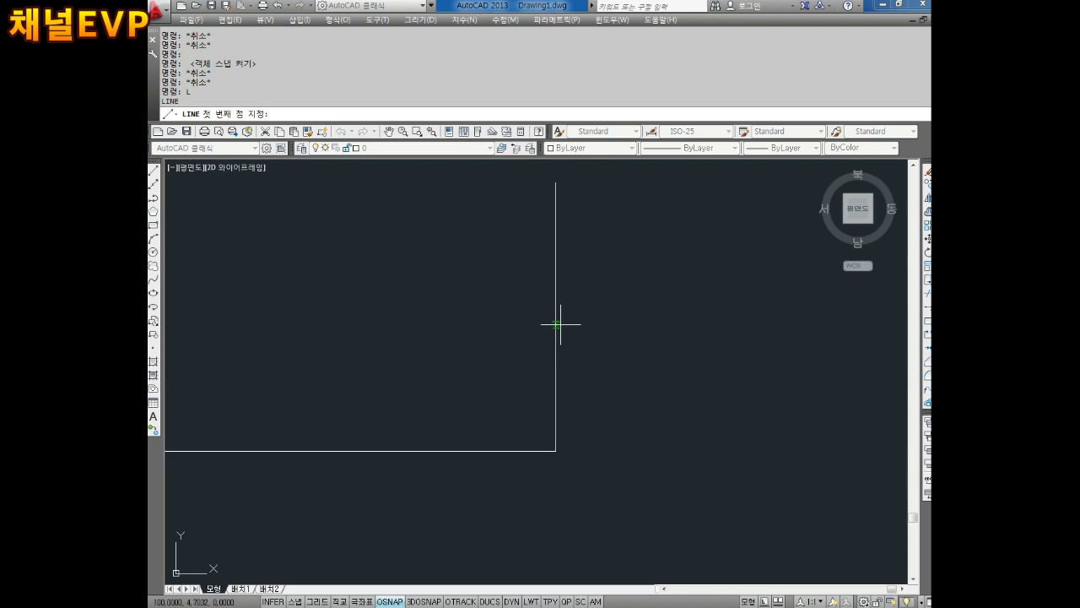
{"action": "middle_click_drag", "start_coordinate": [567, 253], "coordinate": [573, 289]}
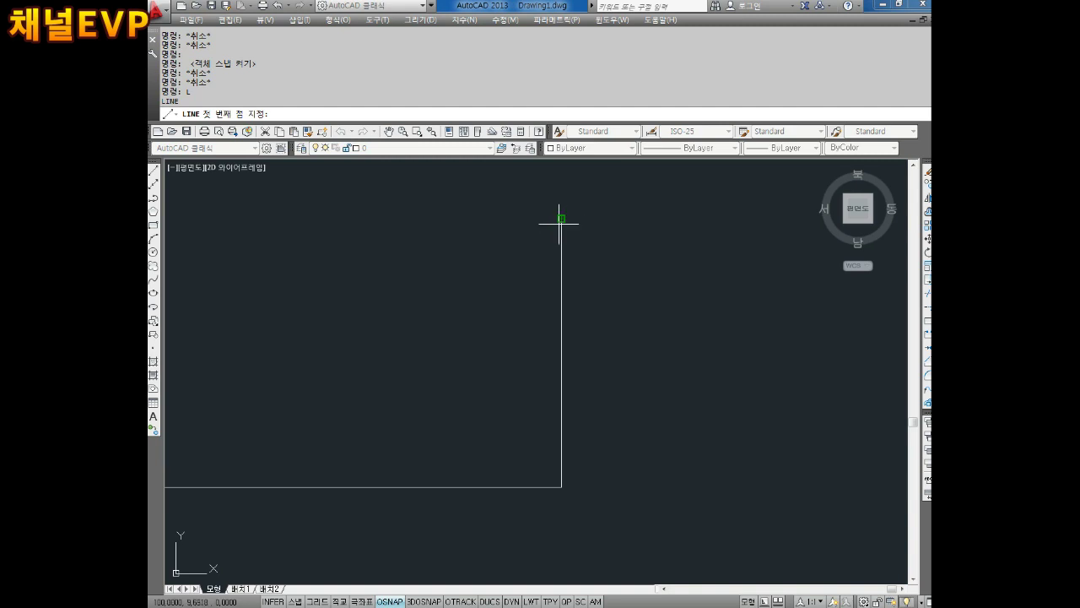
{"action": "scroll", "coordinate": [579, 234], "scroll_direction": "down", "scroll_amount": 2}
{"action": "middle_click_drag", "start_coordinate": [579, 237], "coordinate": [561, 336]}
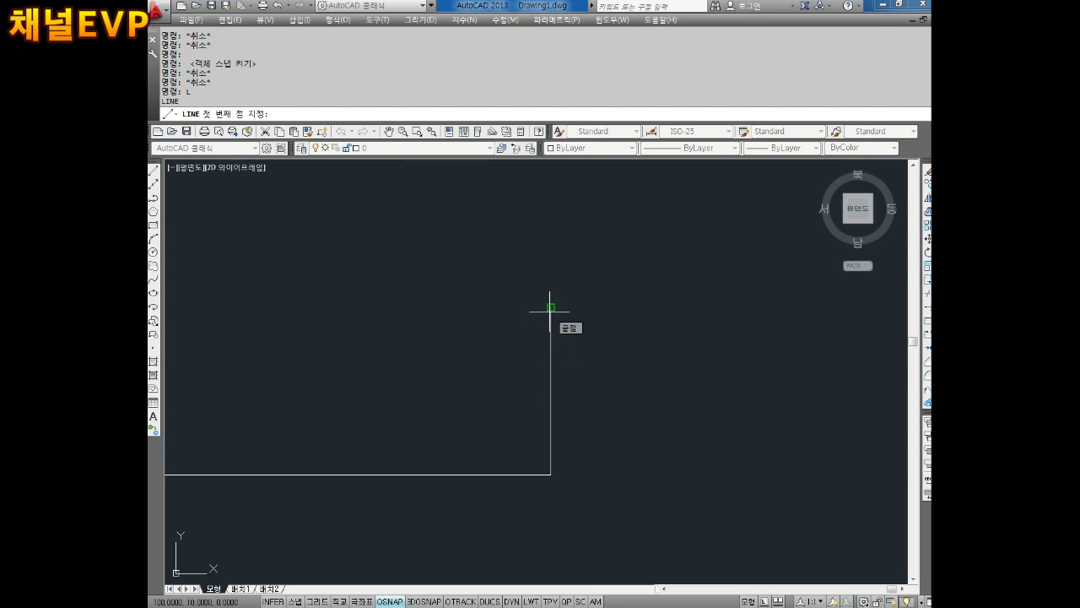
{"action": "left_click", "coordinate": [550, 308]}
{"action": "scroll", "coordinate": [638, 263], "scroll_direction": "down", "scroll_amount": 1}
{"action": "middle_click_drag", "start_coordinate": [638, 263], "coordinate": [615, 327]}
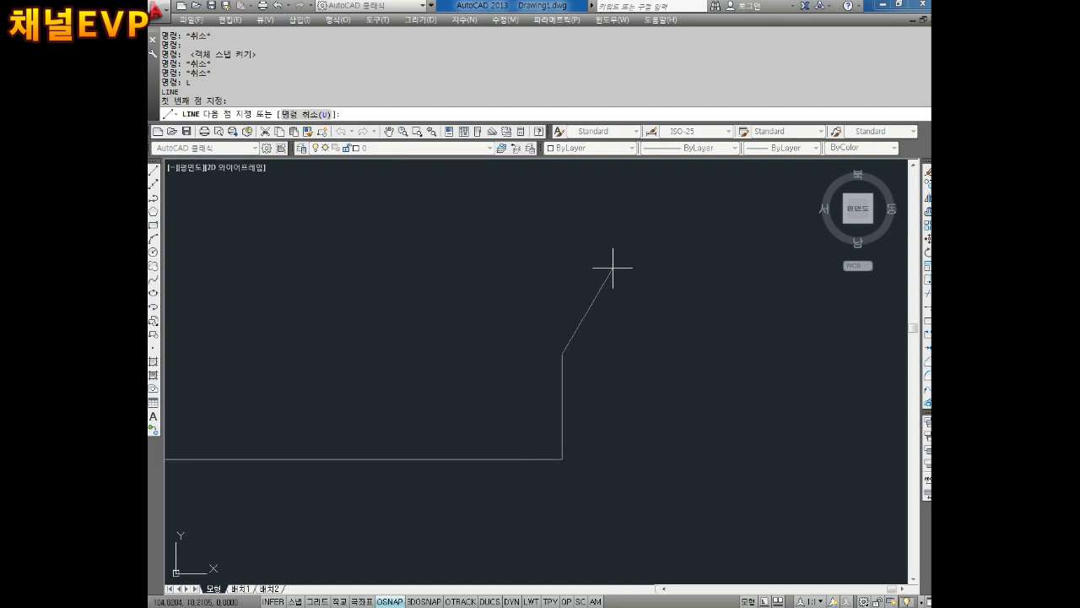
{"action": "scroll", "coordinate": [605, 281], "scroll_direction": "down", "scroll_amount": 1}
{"action": "scroll", "coordinate": [596, 270], "scroll_direction": "down", "scroll_amount": 1}
{"action": "mouse_move", "coordinate": [596, 270]}
{"action": "middle_mouse_down"}
{"action": "mouse_move", "coordinate": [597, 300]}
{"action": "mouse_move", "coordinate": [569, 352]}
{"action": "middle_mouse_up"}
{"action": "key", "text": "Escape"}
{"action": "key", "text": "Escape"}
{"action": "key", "text": "Escape"}
{"action": "key", "text": "Escape"}
{"action": "type", "text": "L"}
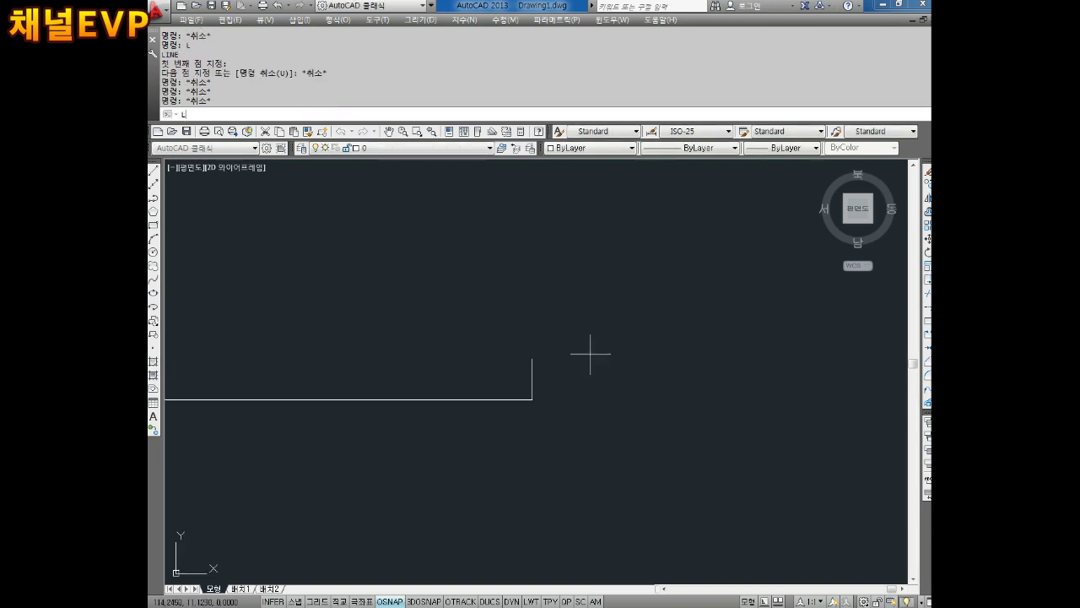
- Draw a seven-point practice zigzag line
{"action": "key", "text": "Return"}
{"action": "left_click", "coordinate": [441, 307]}
{"action": "left_click", "coordinate": [594, 249]}
{"action": "left_click", "coordinate": [618, 397]}
{"action": "left_click", "coordinate": [546, 460]}
{"action": "left_click", "coordinate": [715, 318]}
{"action": "left_click", "coordinate": [742, 431]}
{"action": "left_click", "coordinate": [806, 414]}
{"action": "mouse_move", "coordinate": [877, 392]}
{"action": "middle_mouse_down"}
{"action": "mouse_move", "coordinate": [760, 386]}
{"action": "mouse_move", "coordinate": [713, 400]}
{"action": "middle_mouse_up"}
{"action": "key", "text": "Escape"}
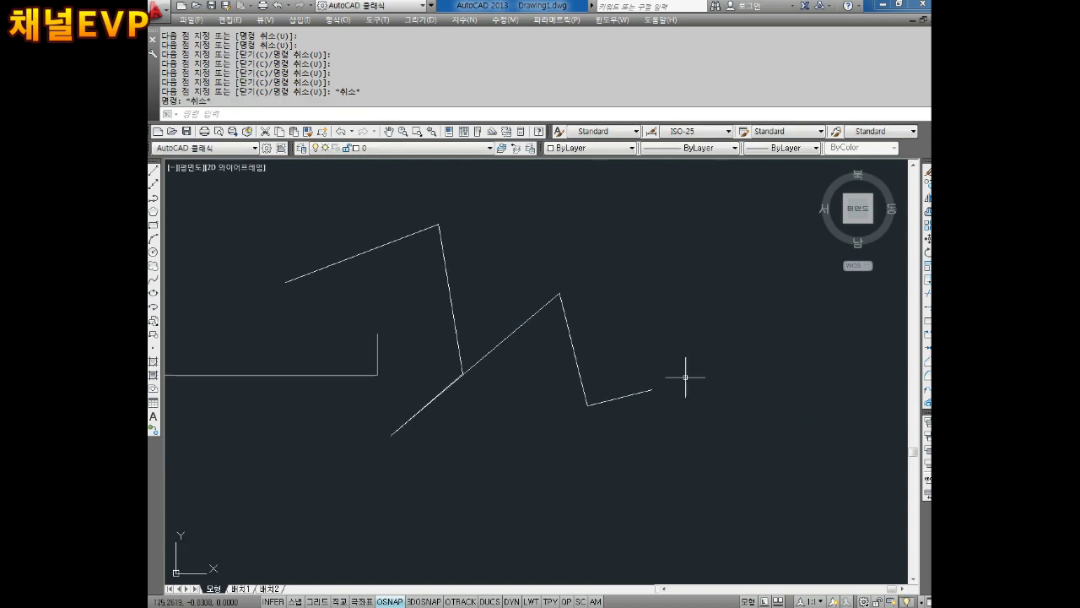
{"action": "key", "text": "Escape"}
{"action": "key", "text": "Escape"}
{"action": "key", "text": "Escape"}
- Draw a second zigzag line with LINE starting from the first one's end
{"action": "type", "text": "L"}
{"action": "key", "text": "Return"}
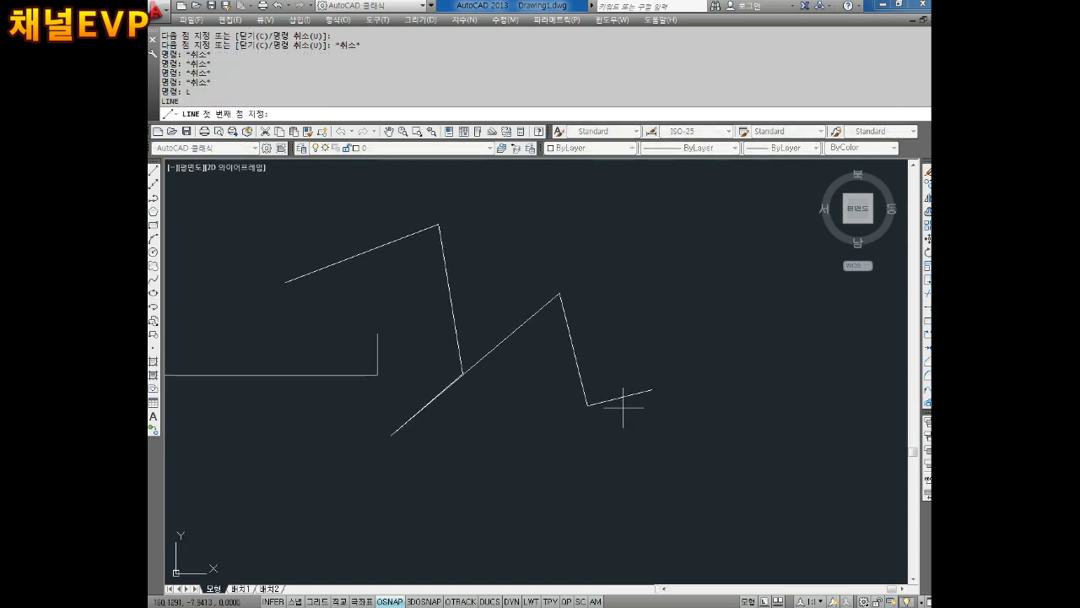
{"action": "left_click", "coordinate": [652, 389]}
{"action": "left_click", "coordinate": [659, 276]}
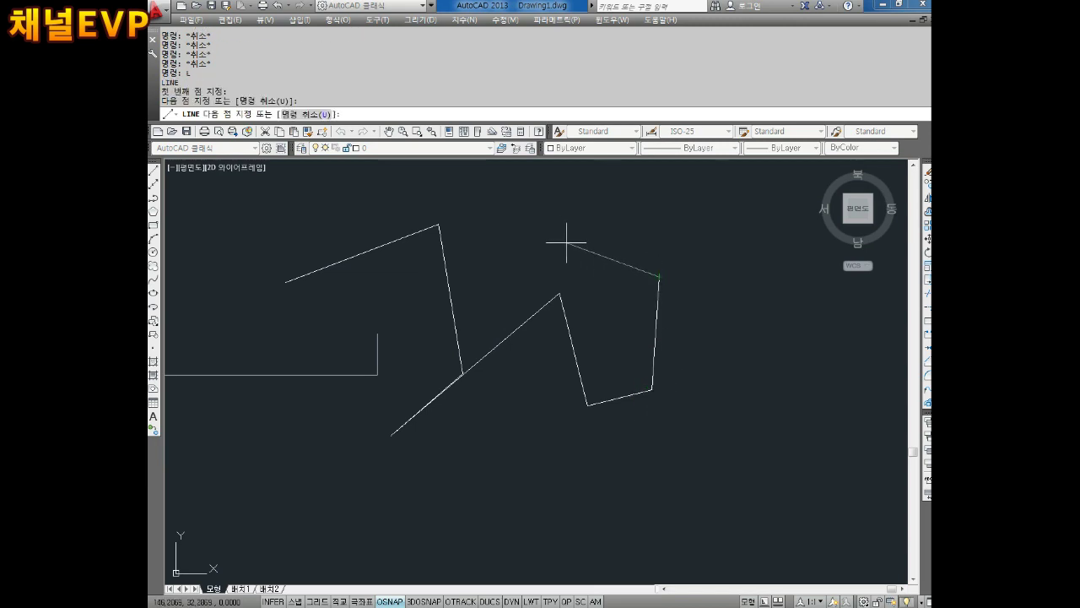
{"action": "left_click", "coordinate": [528, 220]}
{"action": "left_click", "coordinate": [503, 495]}
{"action": "left_click", "coordinate": [411, 448]}
{"action": "scroll", "coordinate": [446, 313], "scroll_direction": "down", "scroll_amount": 2}
{"action": "middle_click_drag", "start_coordinate": [446, 313], "coordinate": [574, 357]}
{"action": "key", "text": "Escape"}
{"action": "key", "text": "Escape"}
{"action": "key", "text": "Escape"}
- Select all lines with a crossing window and delete them
{"action": "left_click", "coordinate": [723, 251]}
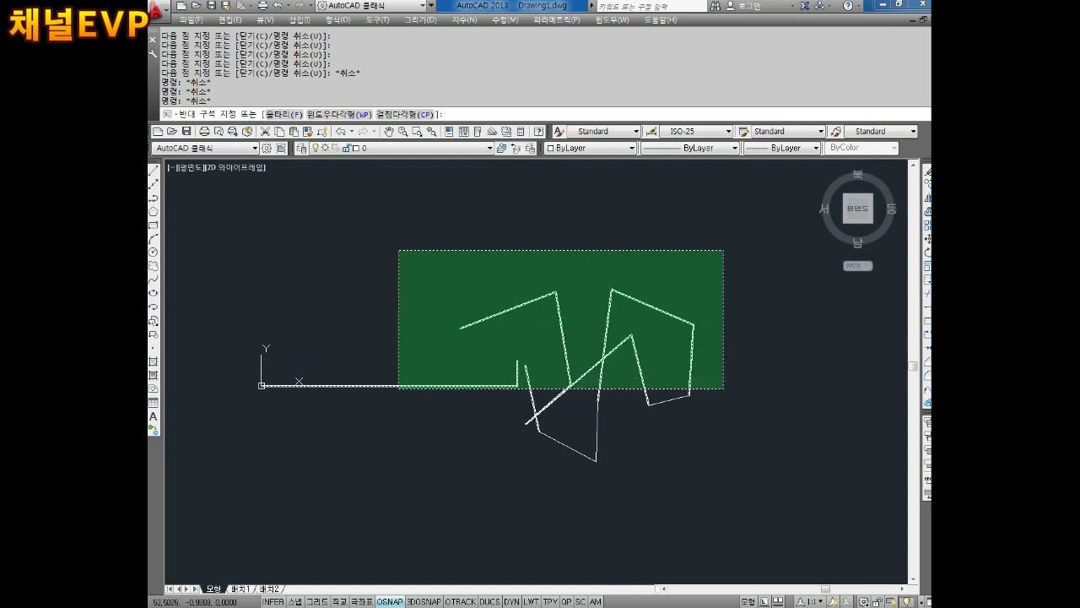
{"action": "left_click", "coordinate": [233, 483]}
{"action": "key", "text": "Delete"}
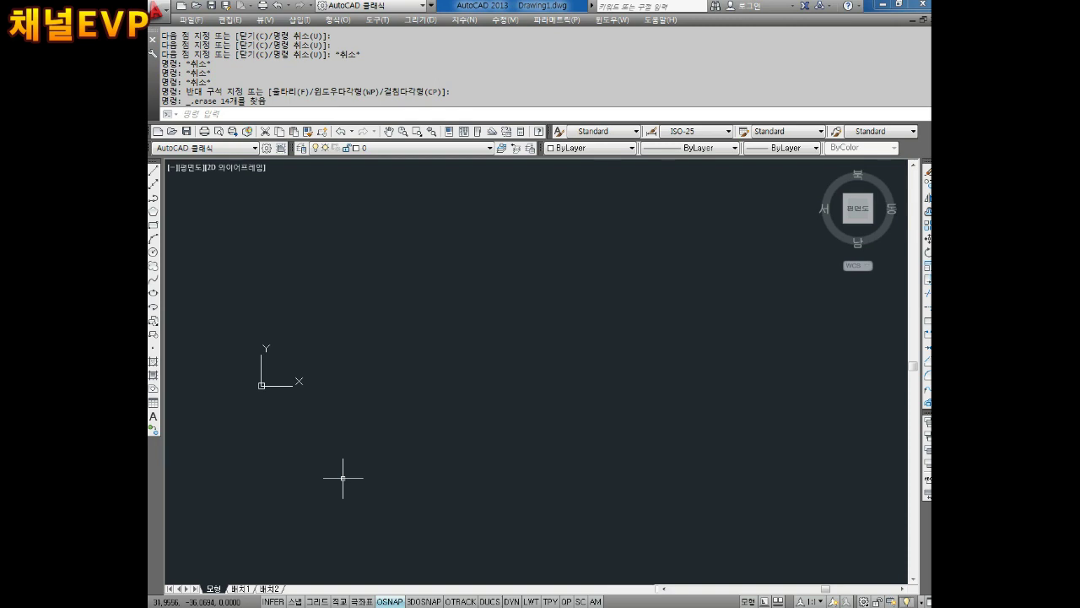
- Launch Notepad and place it beside the AutoCAD drawing
{"action": "left_click", "coordinate": [159, 600]}
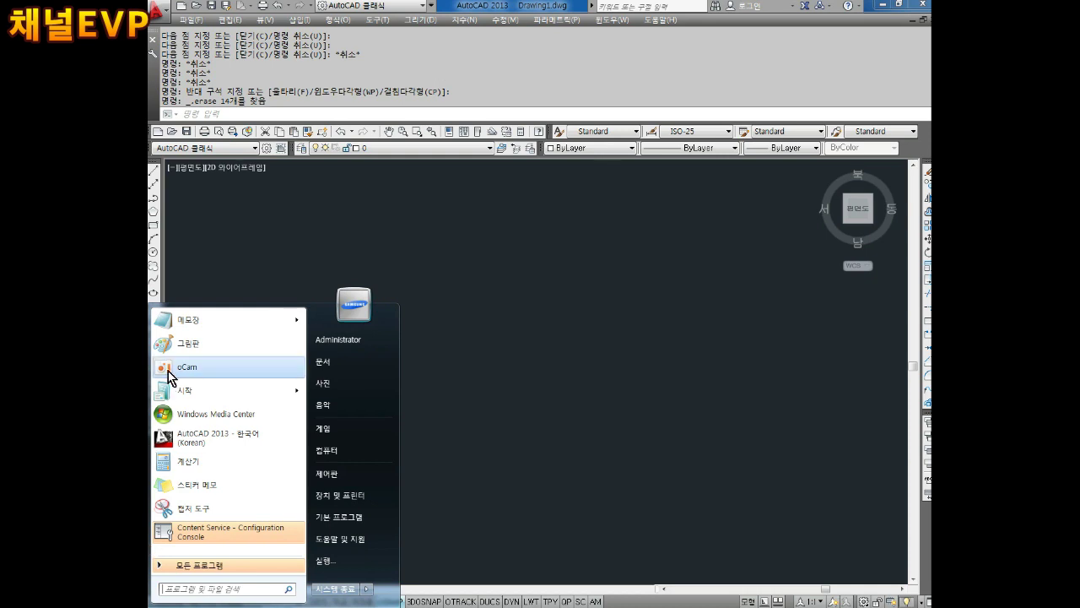
{"action": "left_click", "coordinate": [193, 323]}
{"action": "mouse_move", "coordinate": [458, 92]}
{"action": "left_mouse_down"}
{"action": "mouse_move", "coordinate": [694, 58]}
{"action": "mouse_move", "coordinate": [682, 27]}
{"action": "left_mouse_up"}
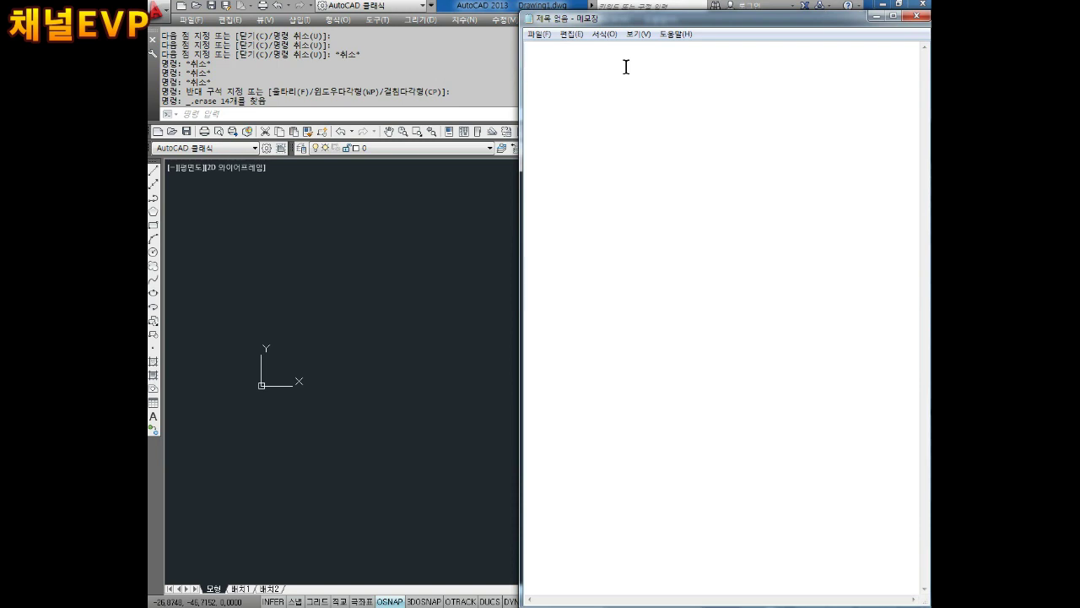
- Write the lines 도면분석, (형상,치수), 원점찾기 and (절대,상대)
{"action": "type", "text": "ㄷㅗ"}
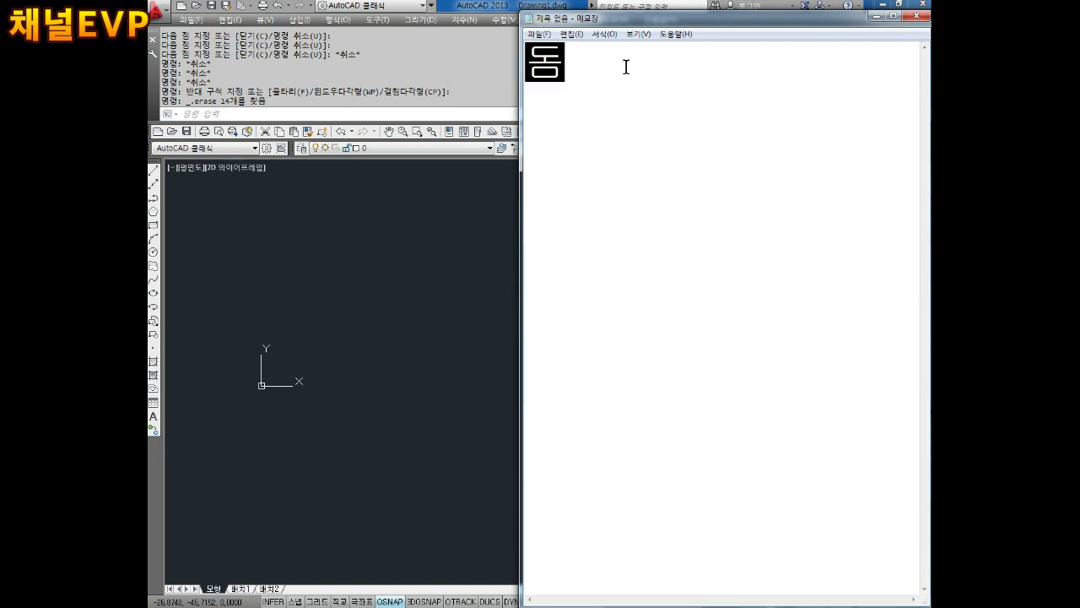
{"action": "type", "text": "ㅁㅕㄴㅂㅜㄴㅅㅓ"}
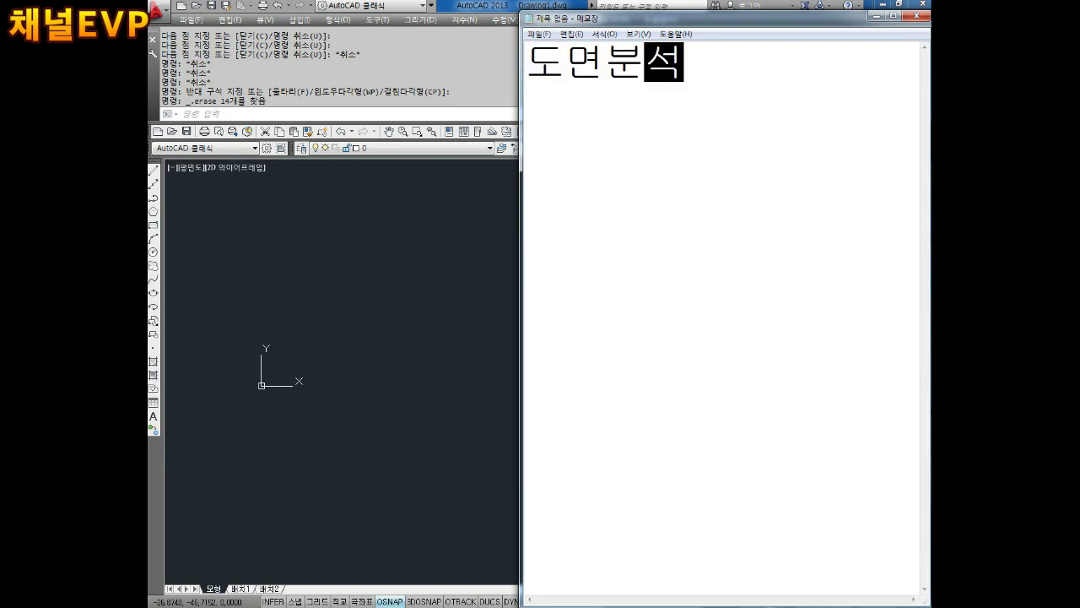
{"action": "type", "text": "ㄱ"}
{"action": "key", "text": "Return"}
{"action": "type", "text": "("}
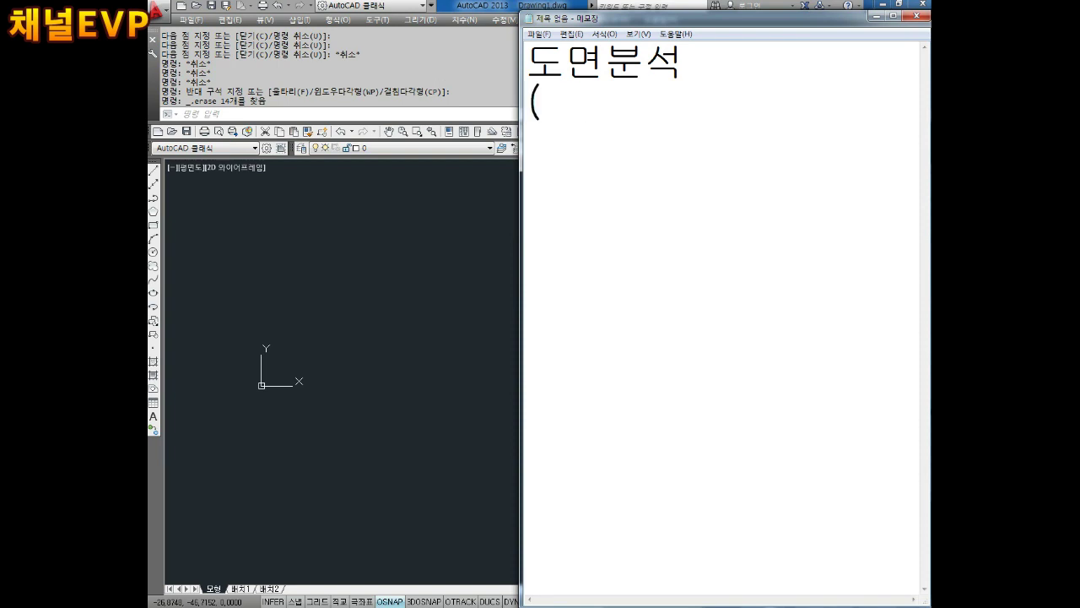
{"action": "type", "text": "ㅎㅕㅇㅅㅏㅇ,ㅊㅣㅅㅜ"}
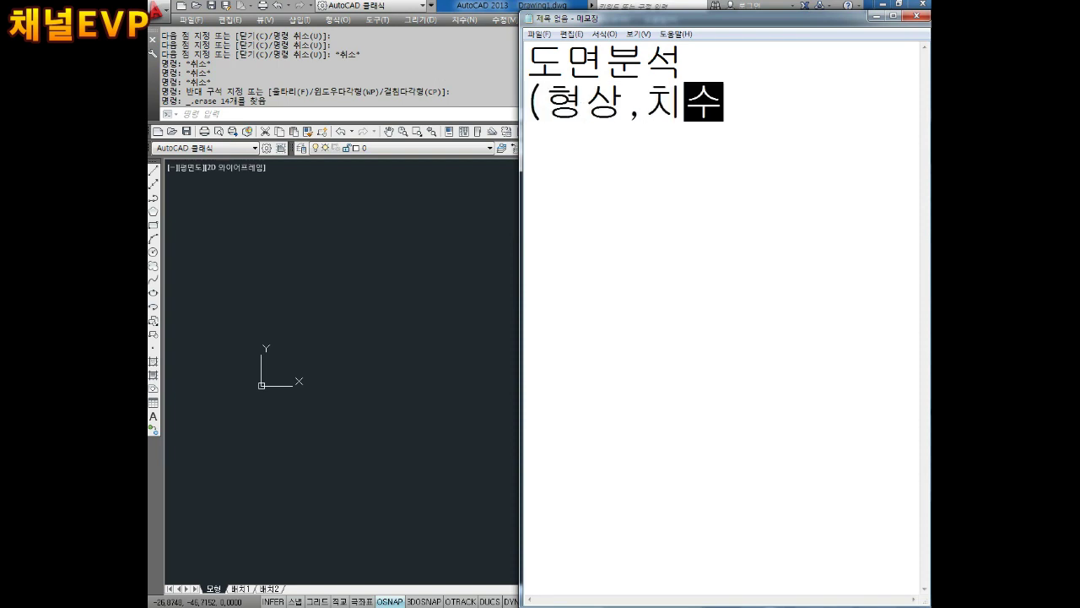
{"action": "type", "text": ")"}
{"action": "key", "text": "Return"}
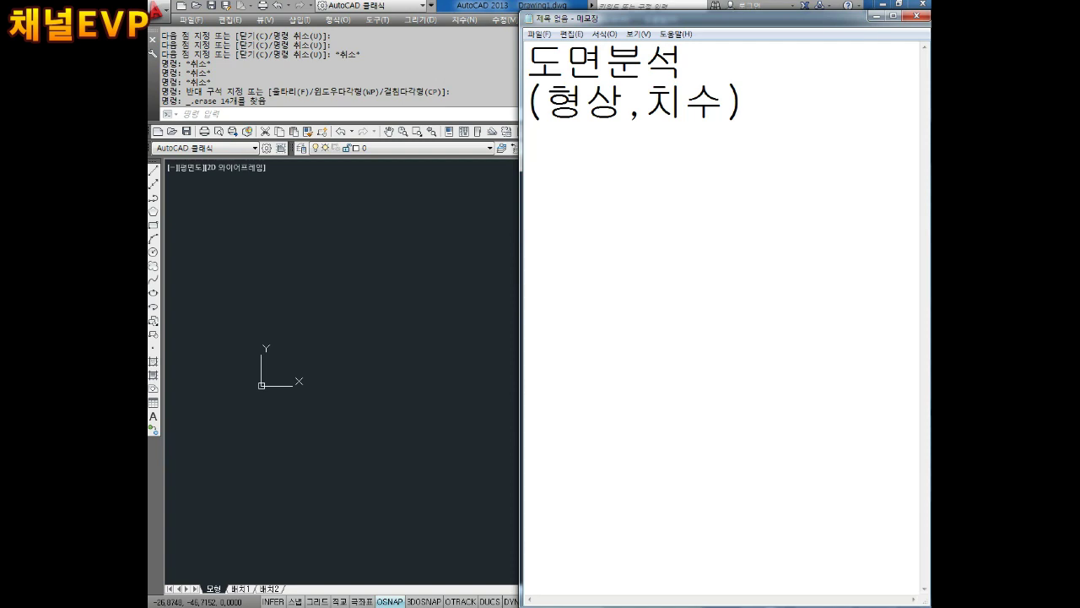
{"action": "type", "text": "ㅇㅜㅓㄴㅈㅓㅁㅊㅏㅈㄱㅣ"}
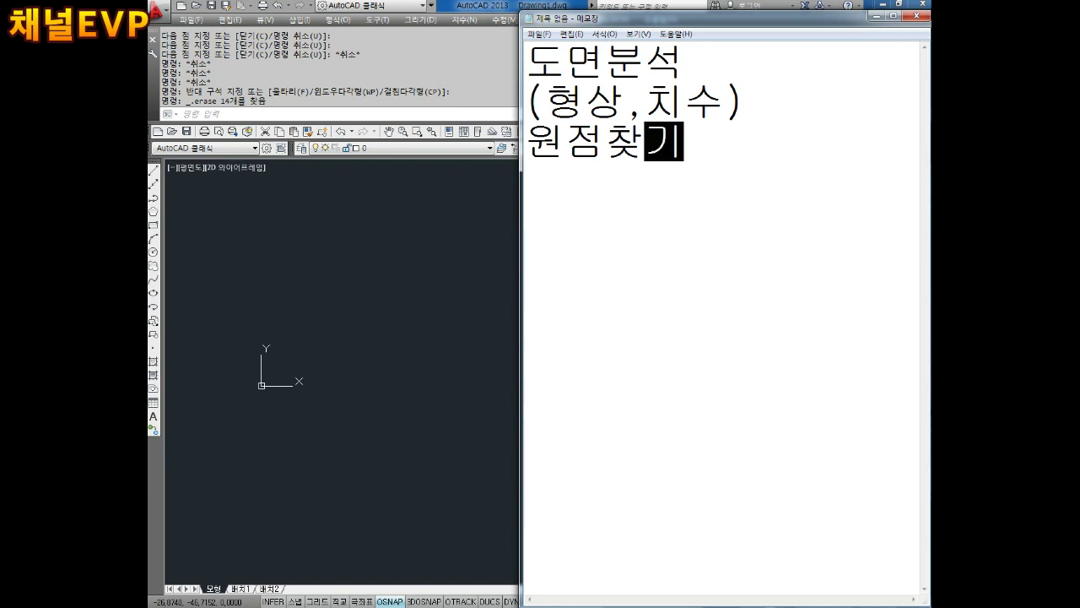
{"action": "key", "text": "Return"}
{"action": "type", "text": "(ㅈㅓㄹㄷㅐ"}
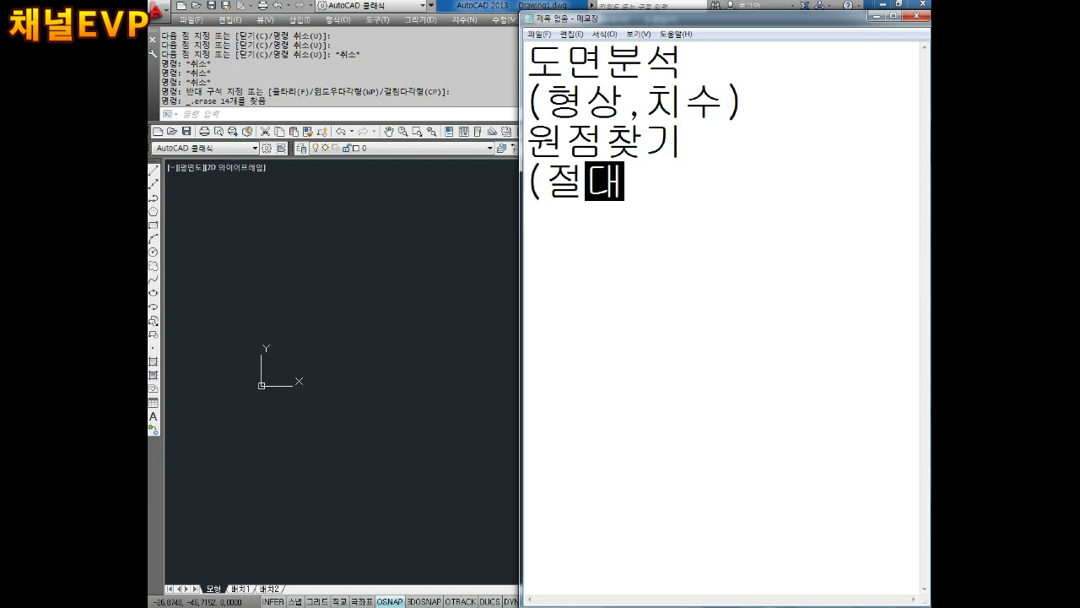
{"action": "type", "text": ",ㅅㅏㅇㄷㅐ"}
{"action": "type", "text": ")"}
{"action": "key", "text": "Return"}
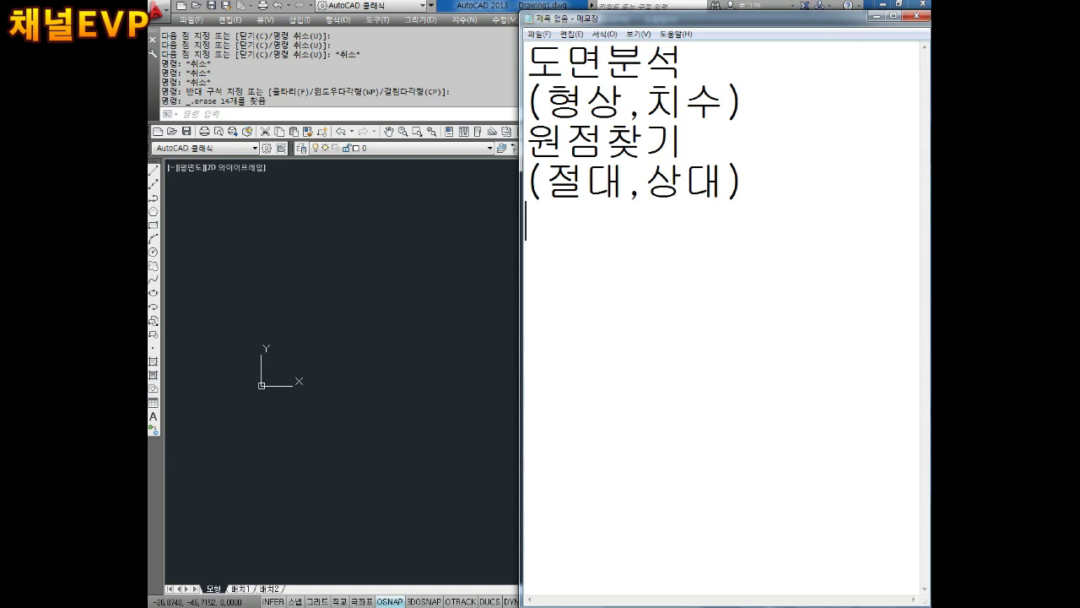
- Add the lines 점의 갯수 and 좌표값, correcting a misspelling
{"action": "type", "text": "ㅈㅘㅍㅛㄱㅏㅂㅅ"}
{"action": "key", "text": "BackSpace"}
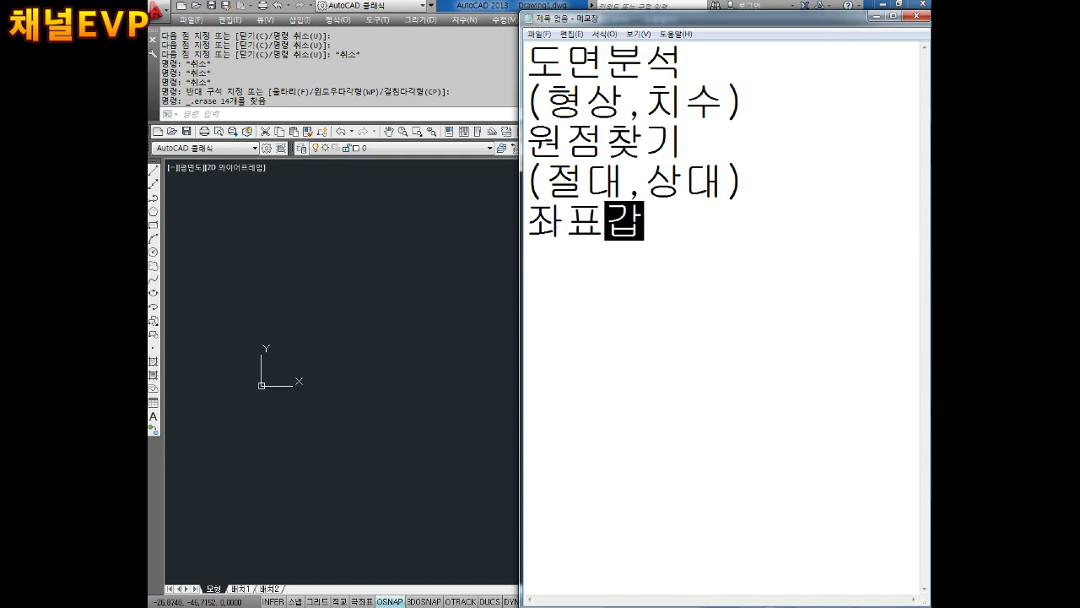
{"action": "key", "text": "BackSpace"}
{"action": "key", "text": "BackSpace"}
{"action": "key", "text": "BackSpace"}
{"action": "key", "text": "BackSpace"}
{"action": "key", "text": "BackSpace"}
{"action": "type", "text": "점의 "}
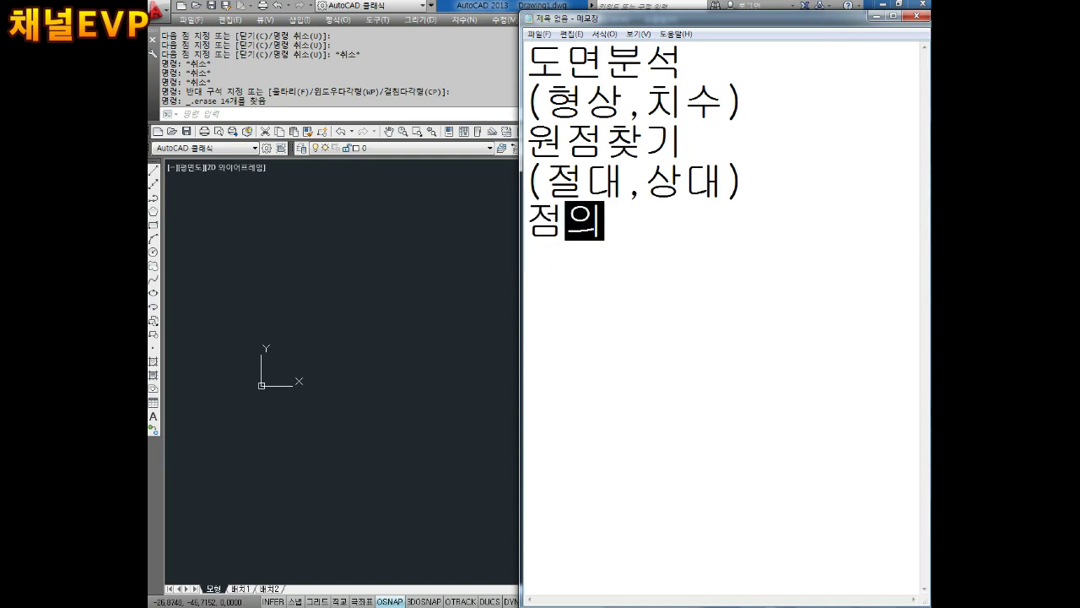
{"action": "type", "text": "갯ㅅㅜ"}
{"action": "key", "text": "Return"}
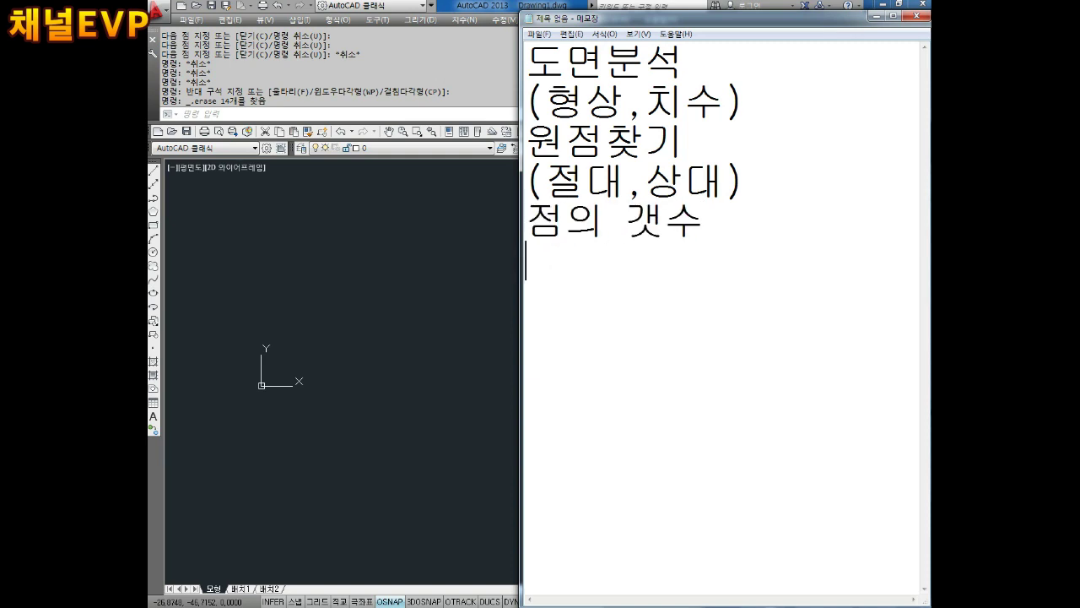
{"action": "type", "text": "좌표값"}
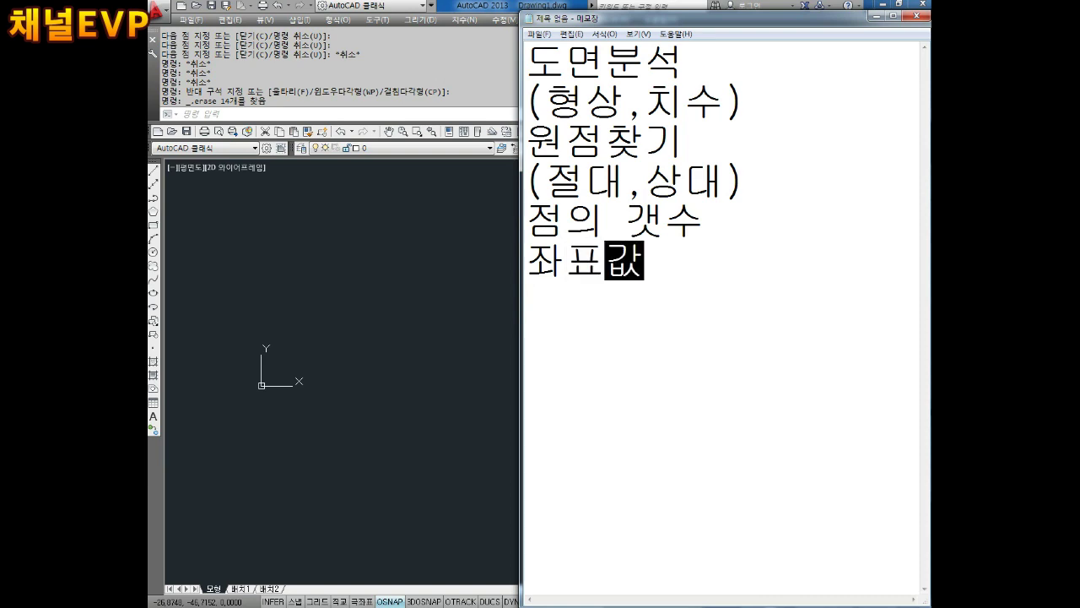
{"action": "key", "text": "Return"}
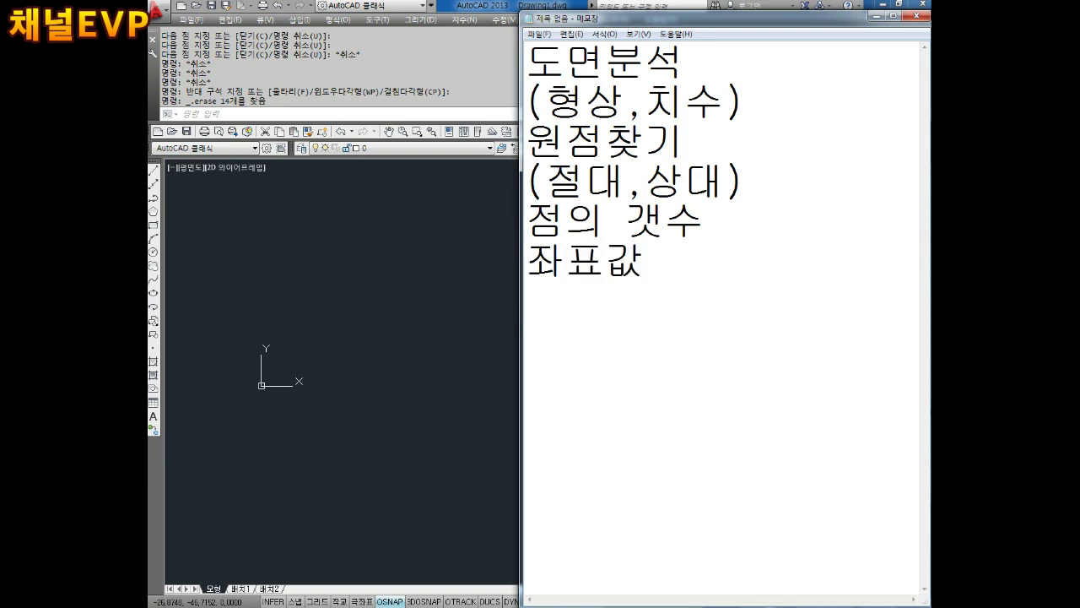
- Add the final line CAD명령어 입력, removing stray characters
{"action": "type", "text": "CAD A"}
{"action": "key", "text": "BackSpace"}
{"action": "type", "text": "A"}
{"action": "key", "text": "BackSpace"}
{"action": "key", "text": "BackSpace"}
{"action": "type", "text": "여명령어 입력"}
{"action": "key", "text": "Return"}
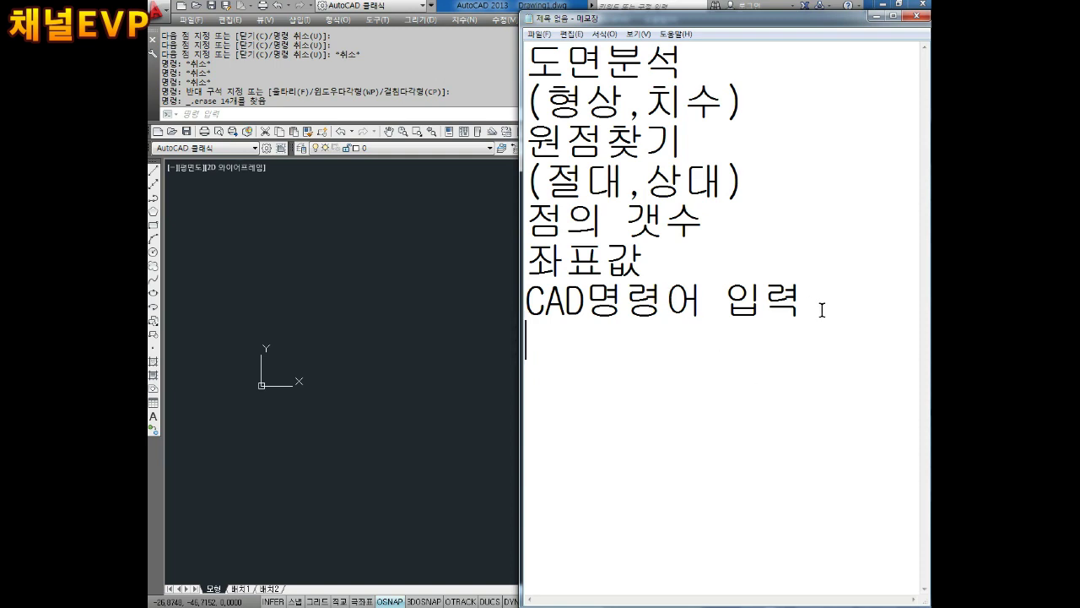
- Insert 시계방향 반시계 on a new line after (절대,상대) and remove the leftover blank line
{"action": "mouse_move", "coordinate": [527, 59]}
{"action": "left_mouse_down"}
{"action": "mouse_move", "coordinate": [660, 133]}
{"action": "mouse_move", "coordinate": [844, 319]}
{"action": "left_mouse_up"}
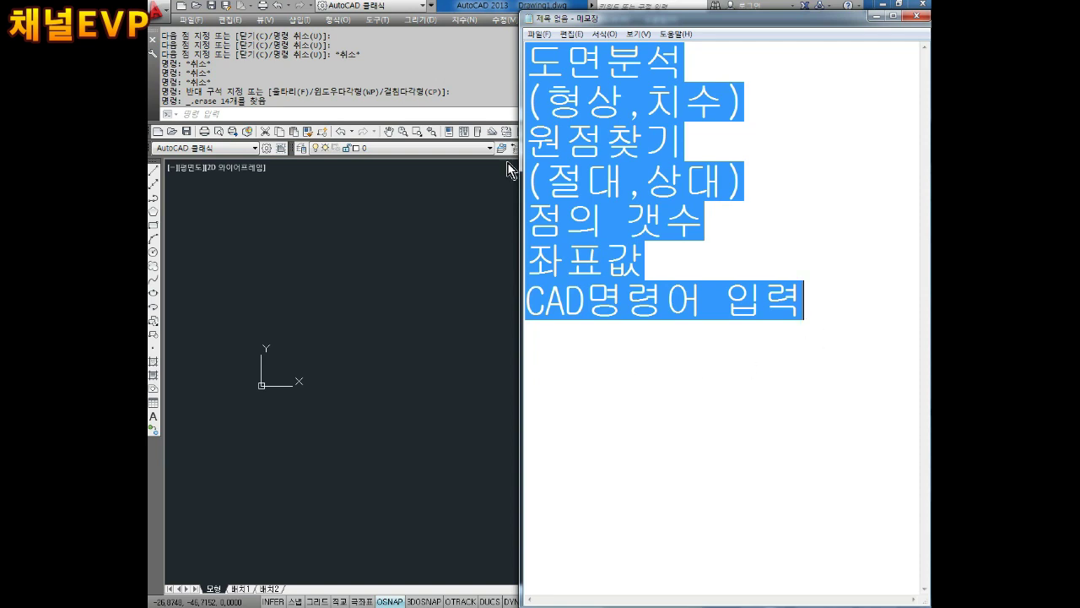
{"action": "left_click", "coordinate": [595, 377]}
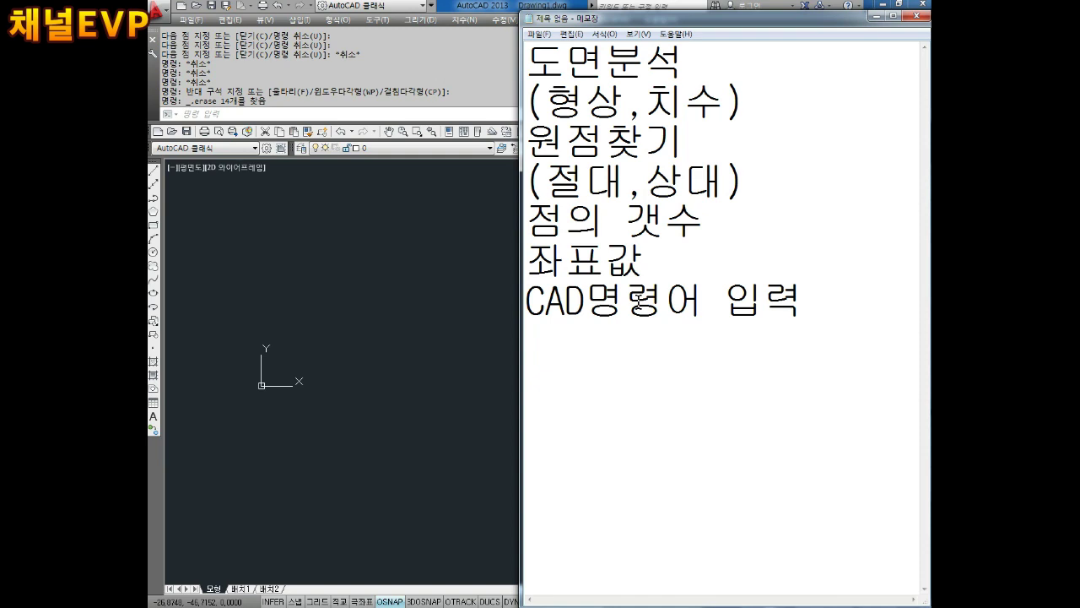
{"action": "left_click", "coordinate": [778, 181]}
{"action": "key", "text": "Return"}
{"action": "type", "text": "시"}
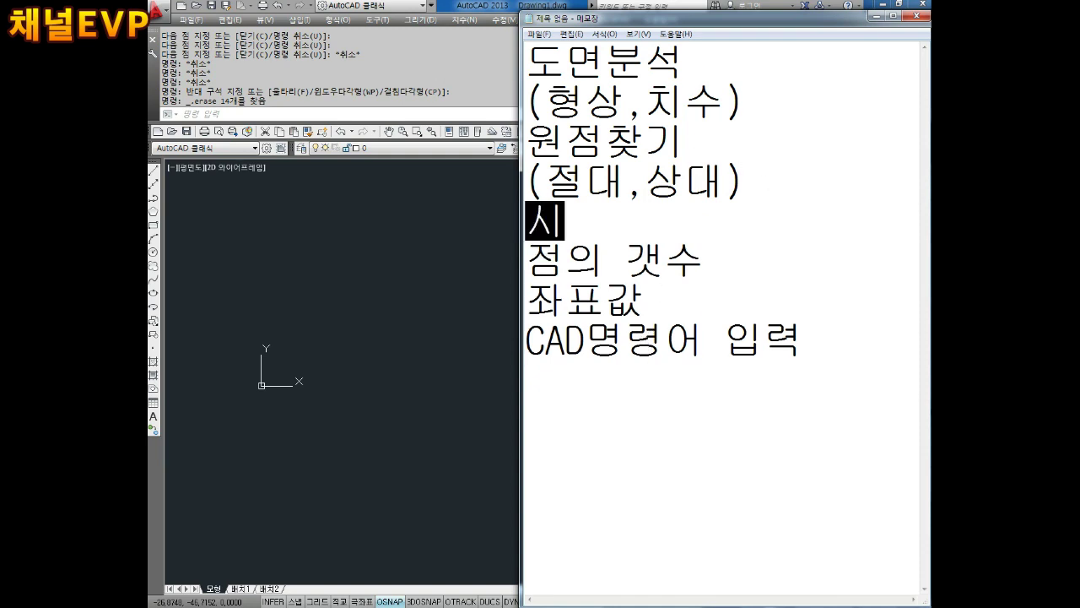
{"action": "type", "text": "계바향 반식"}
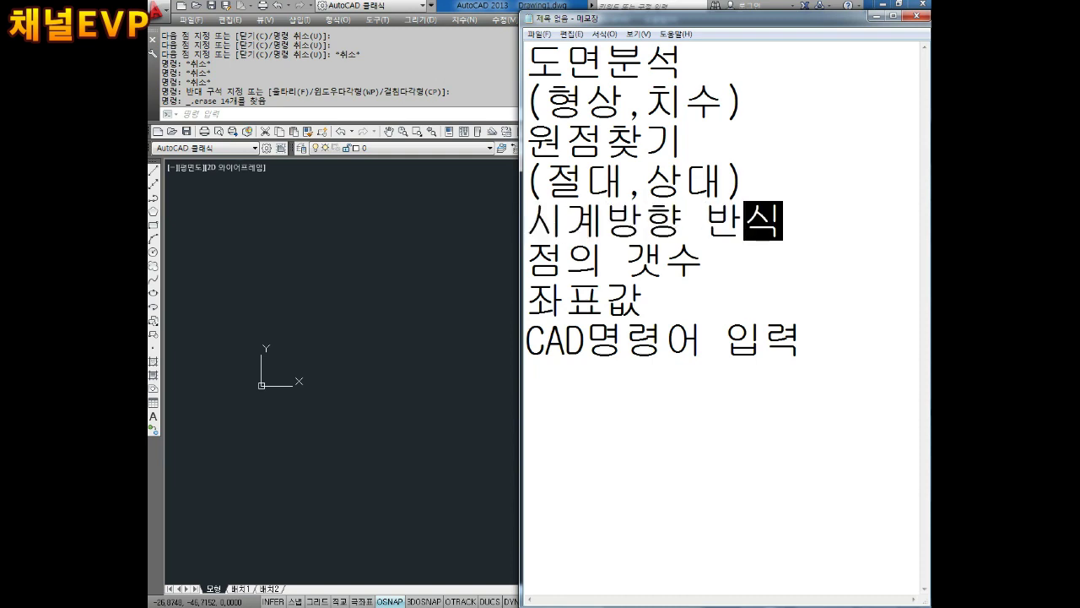
{"action": "type", "text": "계"}
{"action": "key", "text": "Return"}
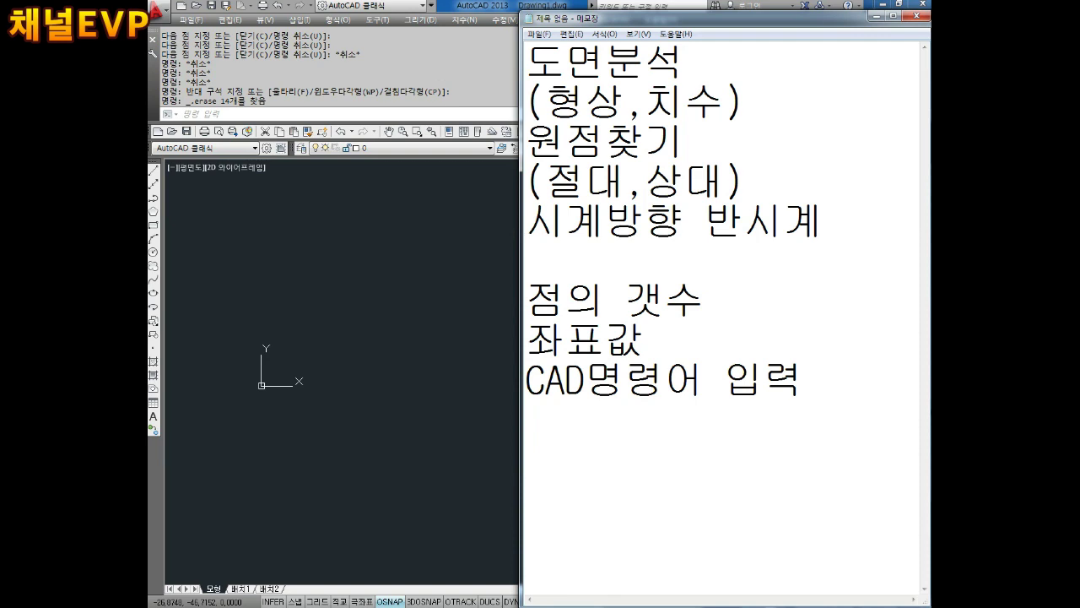
{"action": "left_click", "coordinate": [540, 295]}
{"action": "key", "text": "BackSpace"}
{"action": "key", "text": "Down"}
{"action": "key", "text": "Down"}
{"action": "key", "text": "Down"}
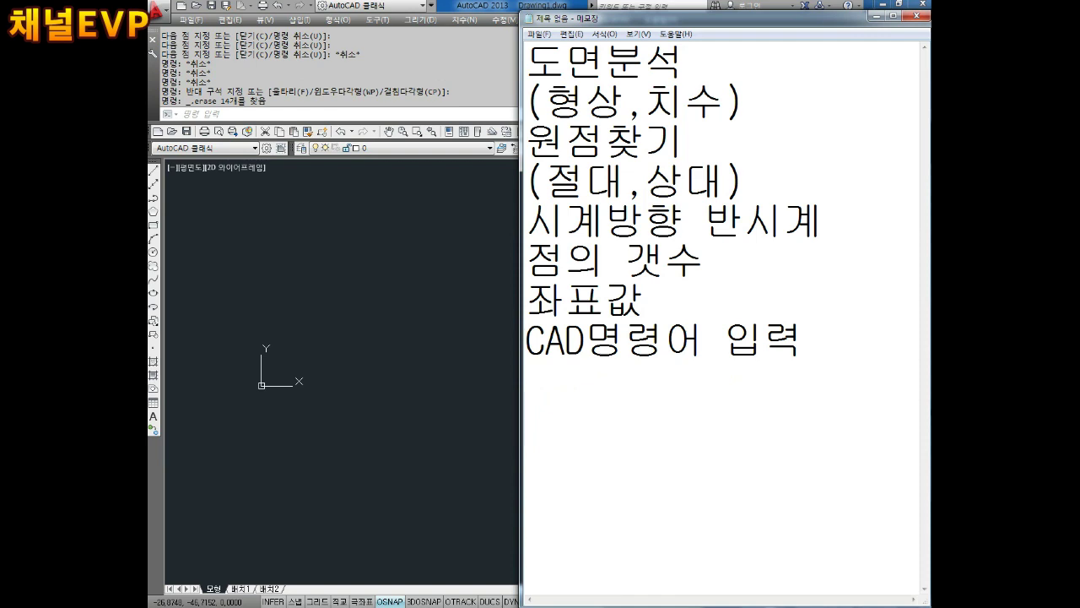
- Enter coordinates 0,0 and 0,30 on separate lines, then bring up the Start menu
{"action": "type", "text": "0,0"}
{"action": "key", "text": "Return"}
{"action": "type", "text": "0,"}
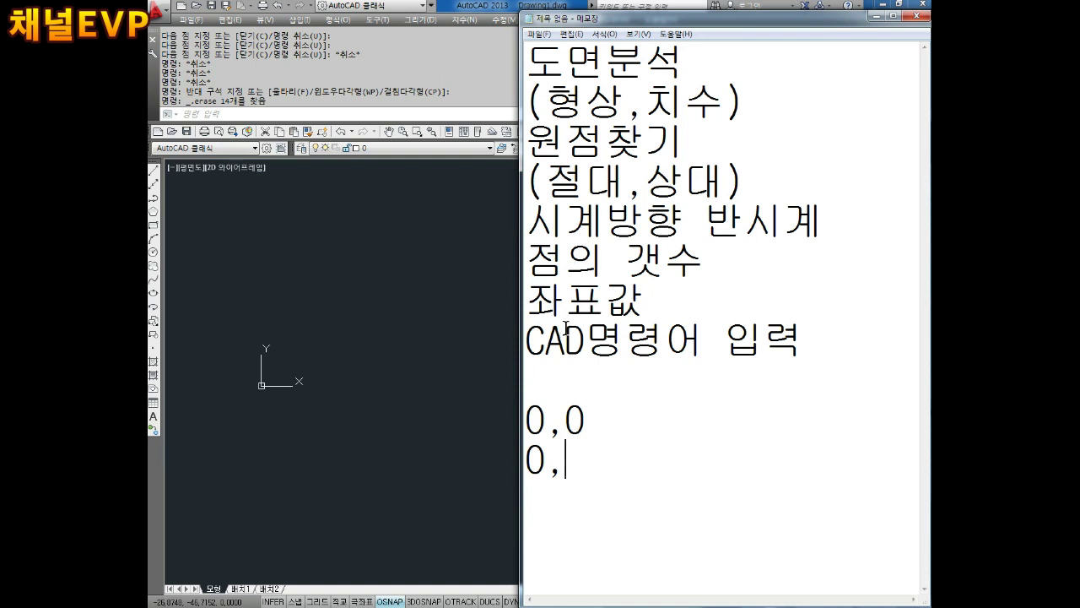
{"action": "type", "text": "30"}
{"action": "key", "text": "Return"}
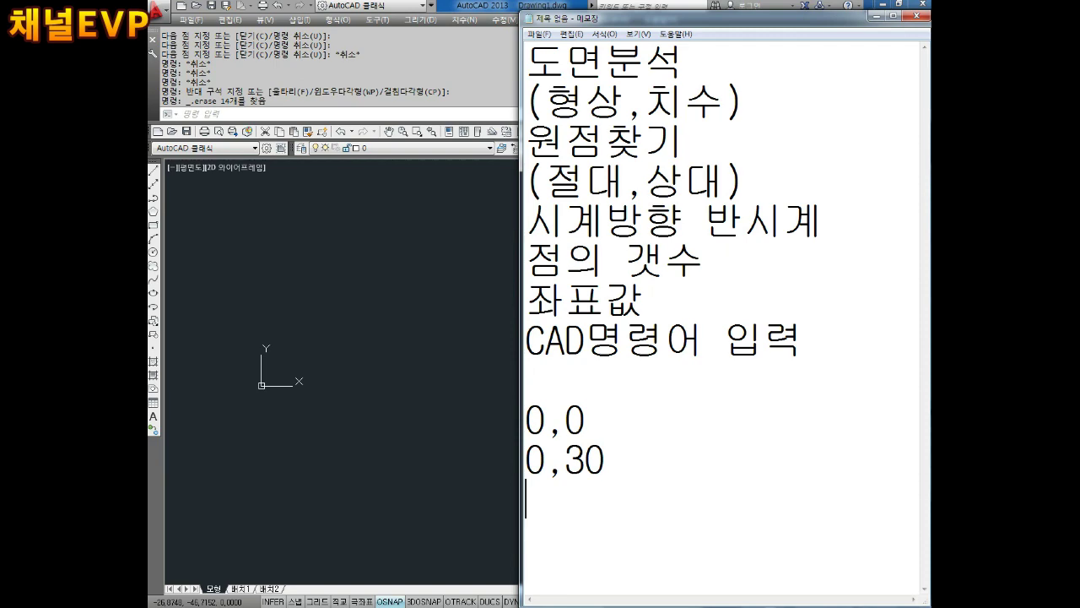
{"action": "left_click", "coordinate": [237, 601]}
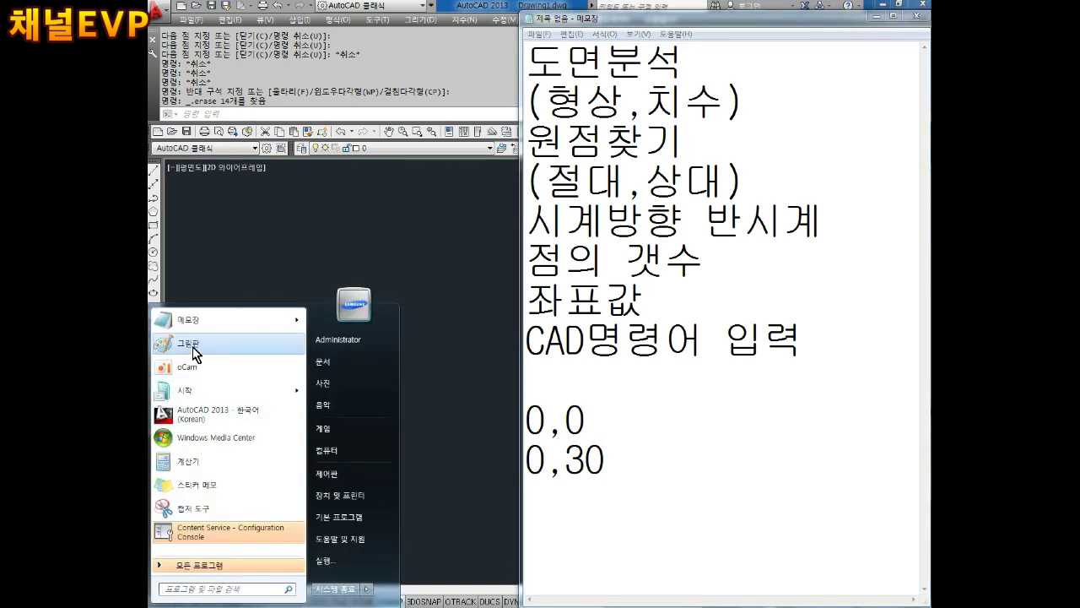
- Launch Paint, choose a thicker brush size, and draw an F outline
{"action": "left_click", "coordinate": [321, 244]}
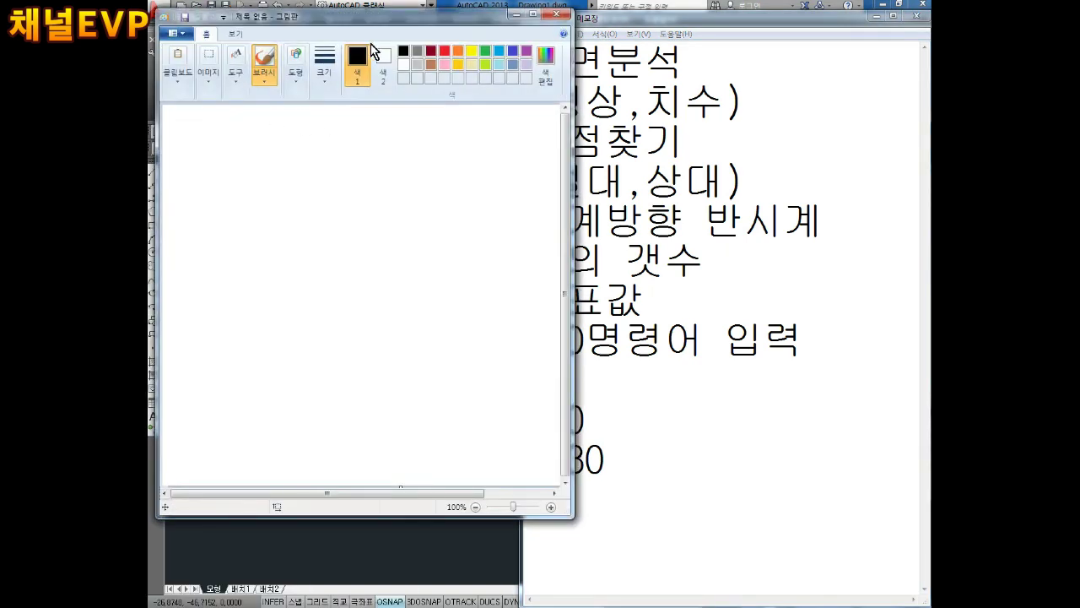
{"action": "left_click", "coordinate": [324, 67]}
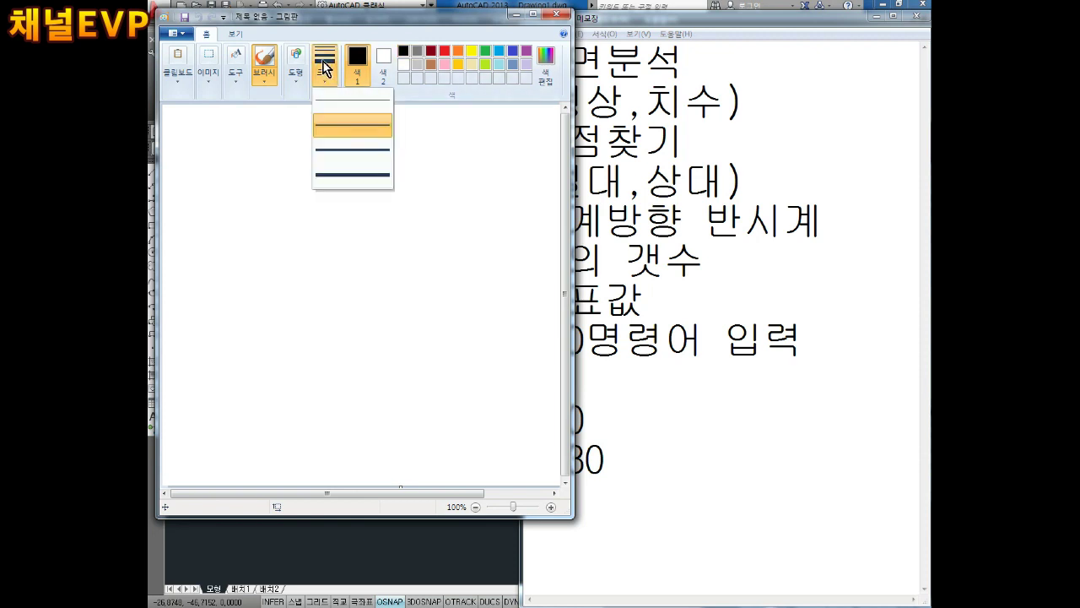
{"action": "left_click", "coordinate": [366, 149]}
{"action": "mouse_move", "coordinate": [238, 175]}
{"action": "left_mouse_down"}
{"action": "mouse_move", "coordinate": [452, 182]}
{"action": "mouse_move", "coordinate": [452, 224]}
{"action": "mouse_move", "coordinate": [449, 253]}
{"action": "mouse_move", "coordinate": [305, 249]}
{"action": "mouse_move", "coordinate": [304, 285]}
{"action": "mouse_move", "coordinate": [410, 314]}
{"action": "mouse_move", "coordinate": [308, 344]}
{"action": "mouse_move", "coordinate": [320, 426]}
{"action": "mouse_move", "coordinate": [234, 447]}
{"action": "mouse_move", "coordinate": [258, 243]}
{"action": "mouse_move", "coordinate": [240, 176]}
{"action": "left_mouse_up"}
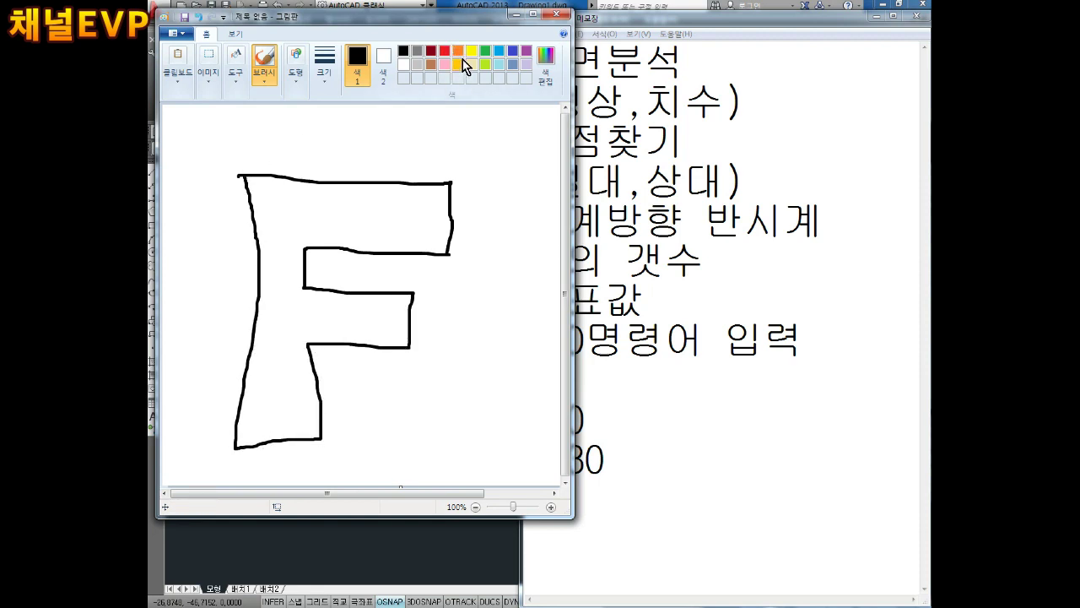
- Circle the F's bottom-left, top-left and top-right corners in red, then return to the notes
{"action": "mouse_move", "coordinate": [237, 443]}
{"action": "left_mouse_down"}
{"action": "mouse_move", "coordinate": [226, 456]}
{"action": "mouse_move", "coordinate": [239, 448]}
{"action": "left_mouse_up"}
{"action": "mouse_move", "coordinate": [250, 186]}
{"action": "left_mouse_down"}
{"action": "mouse_move", "coordinate": [263, 174]}
{"action": "mouse_move", "coordinate": [265, 198]}
{"action": "left_mouse_up"}
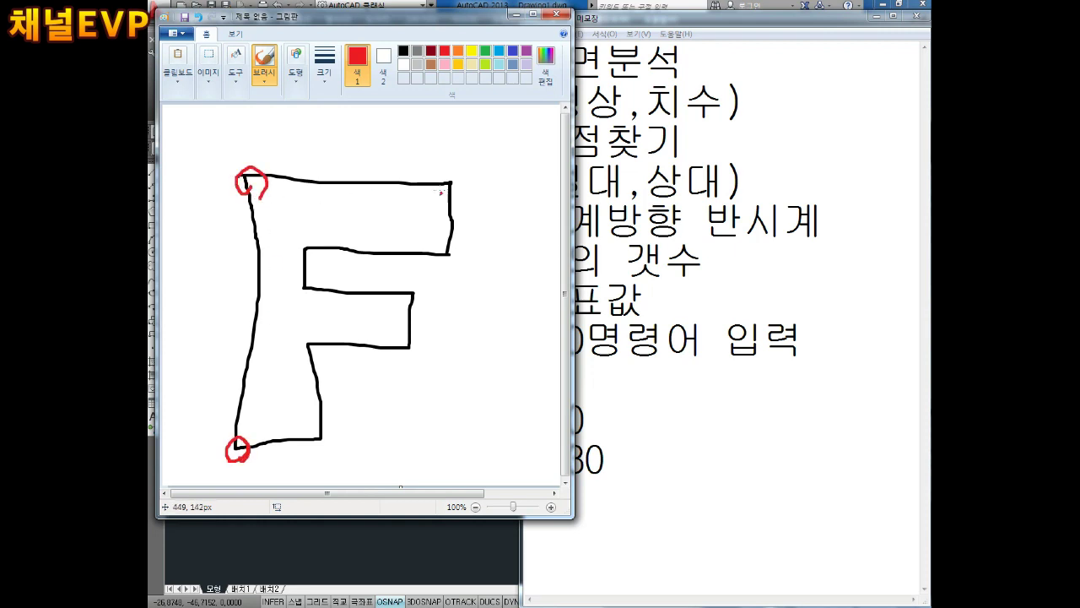
{"action": "mouse_move", "coordinate": [443, 184]}
{"action": "left_mouse_down"}
{"action": "mouse_move", "coordinate": [426, 179]}
{"action": "mouse_move", "coordinate": [452, 187]}
{"action": "left_mouse_up"}
{"action": "left_click", "coordinate": [724, 458]}
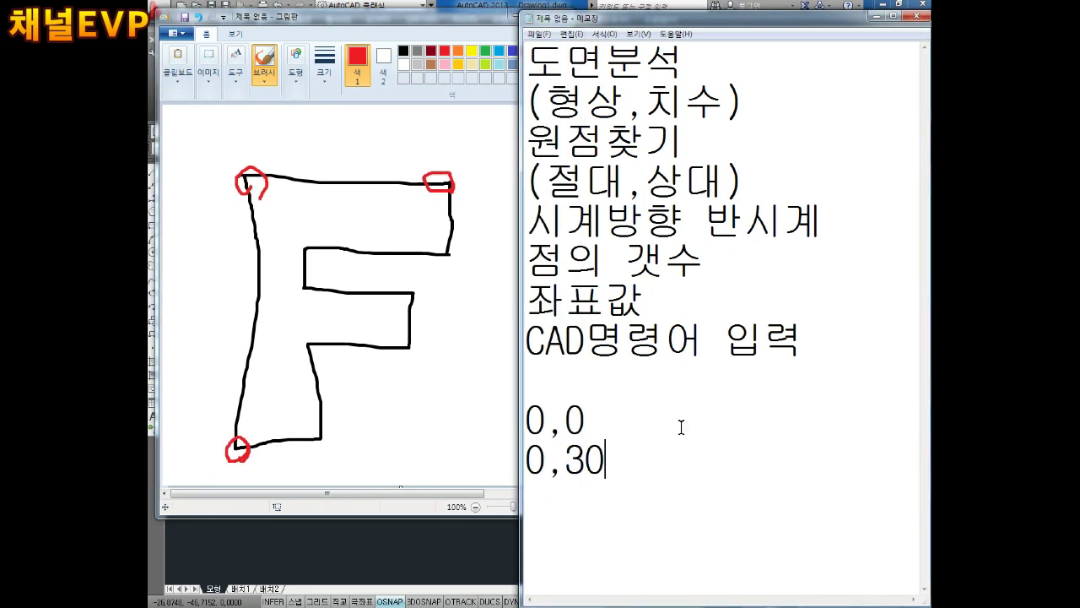
- Narrow Notepad, add 30,30 below 0,30, and circle the F's top-right corners in the sketch
{"action": "left_click_drag", "start_coordinate": [520, 273], "coordinate": [575, 301]}
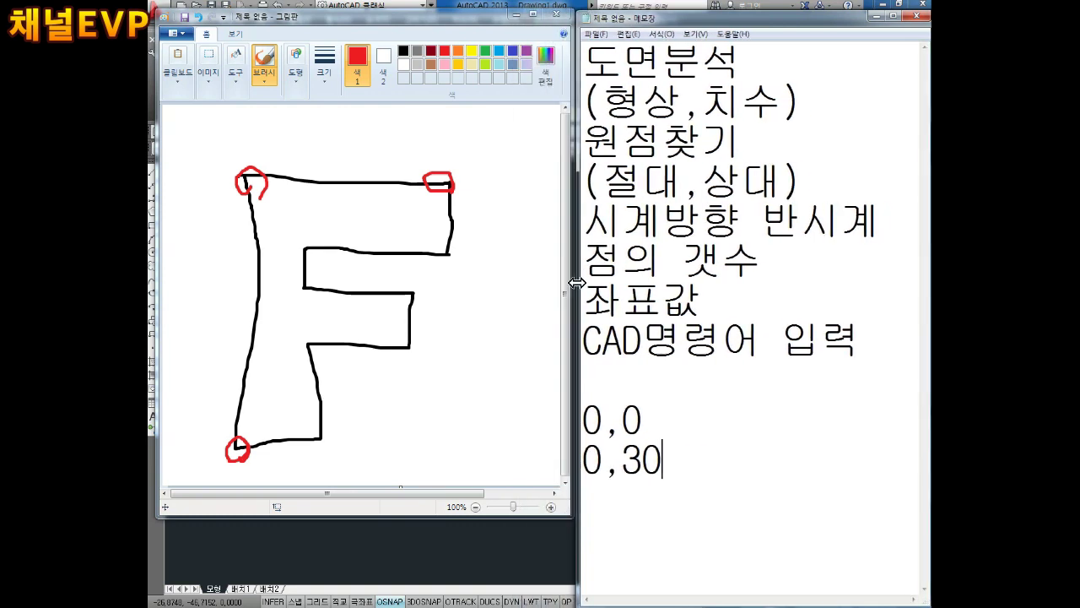
{"action": "left_click", "coordinate": [609, 494]}
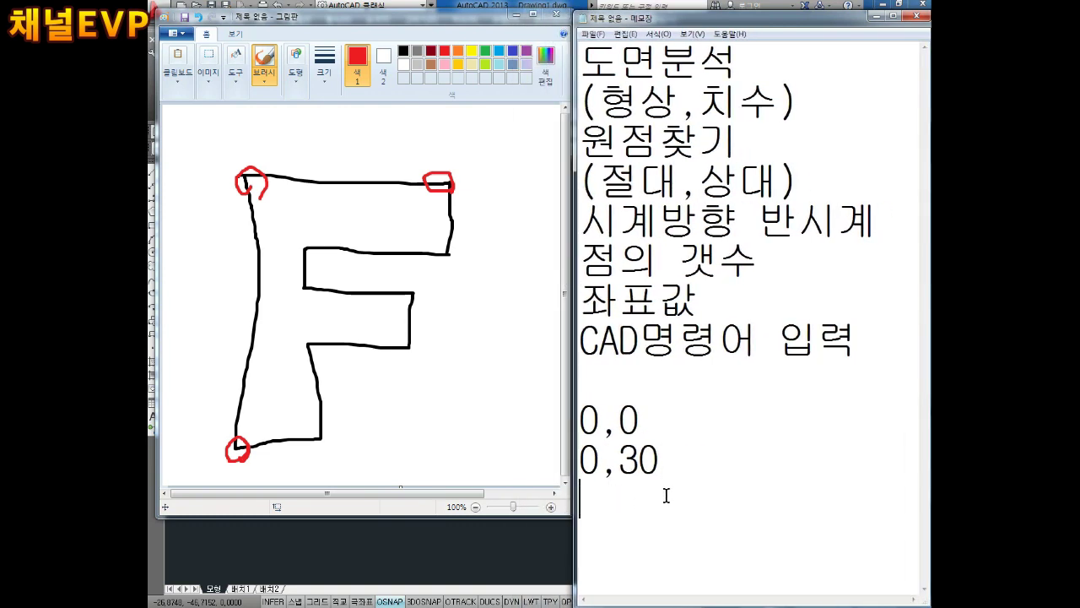
{"action": "type", "text": "30"}
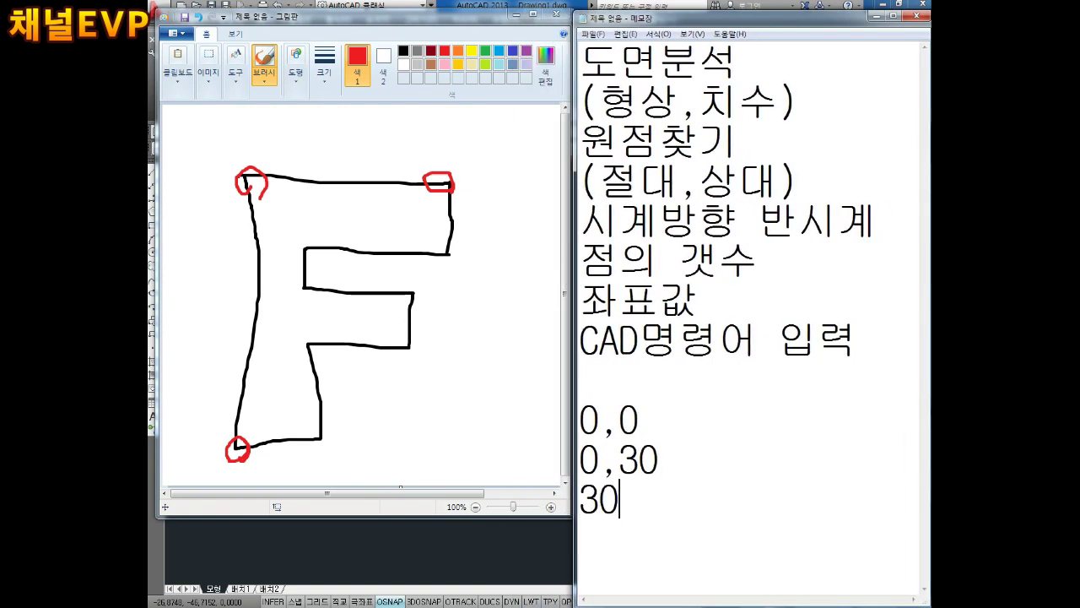
{"action": "type", "text": ",30"}
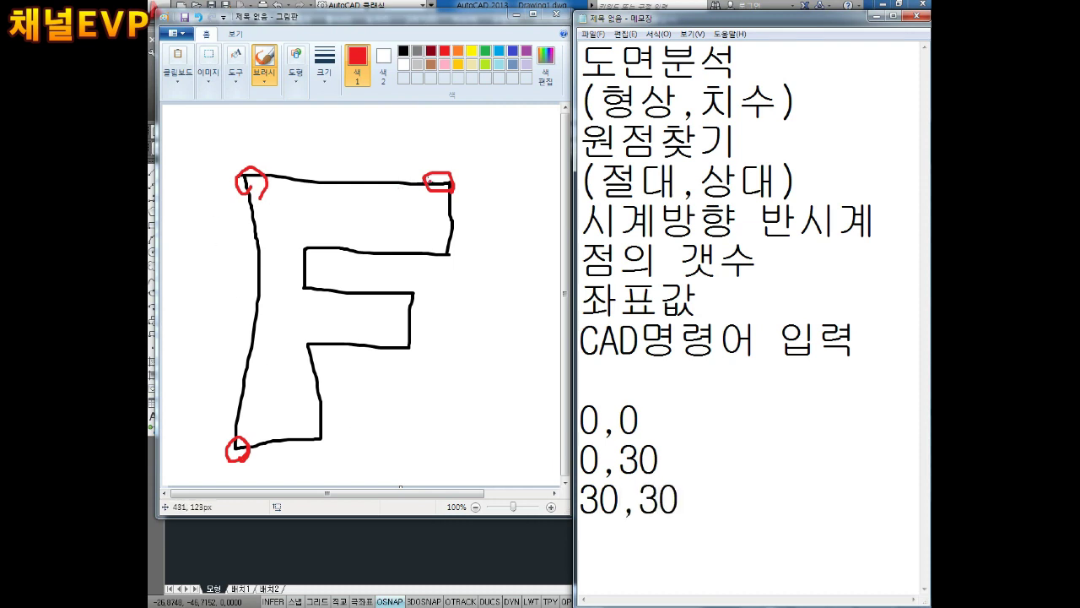
{"action": "left_click", "coordinate": [416, 187]}
{"action": "left_click_drag", "start_coordinate": [427, 180], "coordinate": [449, 185]}
{"action": "left_click_drag", "start_coordinate": [447, 260], "coordinate": [437, 233]}
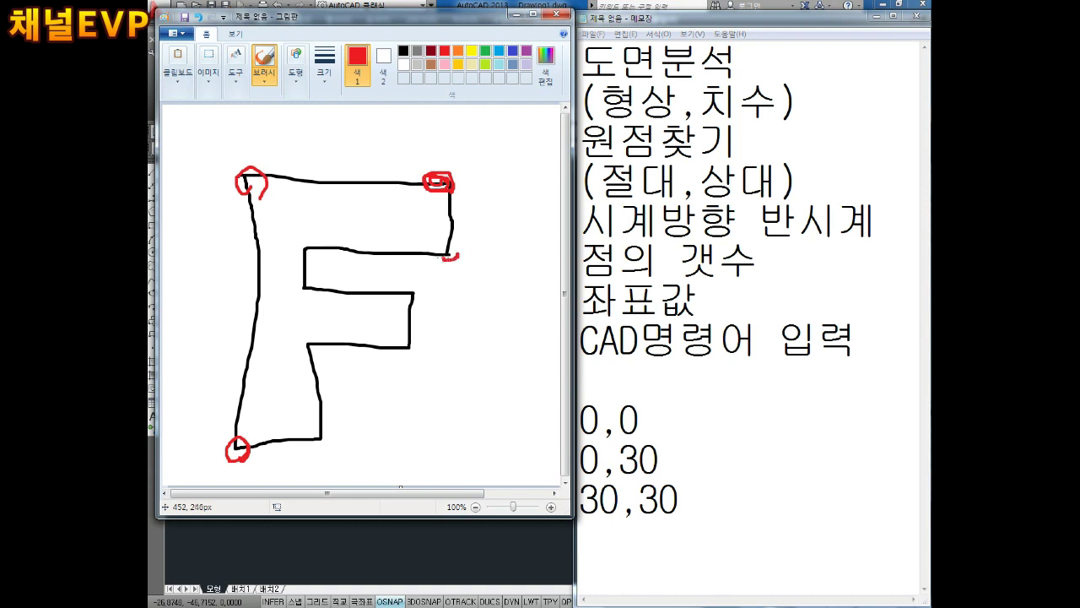
{"action": "left_click", "coordinate": [599, 540]}
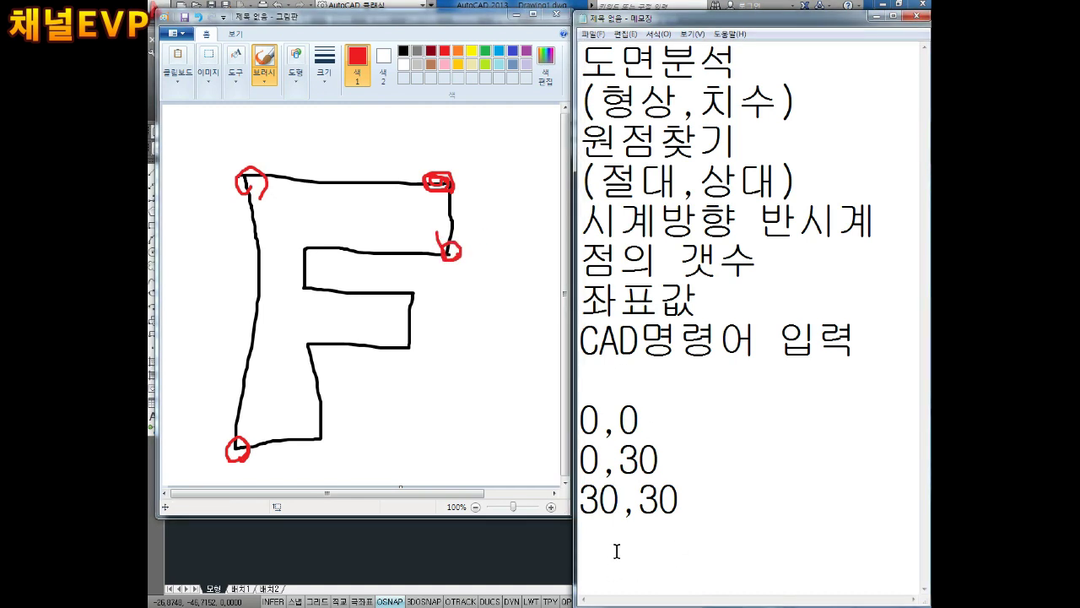
- Remove the stray digits and add 30,24 on its own line
{"action": "type", "text": "30"}
{"action": "key", "text": "BackSpace"}
{"action": "key", "text": "BackSpace"}
{"action": "key", "text": "Right"}
{"action": "key", "text": "Right"}
{"action": "key", "text": "Right"}
{"action": "key", "text": "Return"}
{"action": "type", "text": "30,"}
{"action": "type", "text": "24"}
{"action": "key", "text": "Return"}
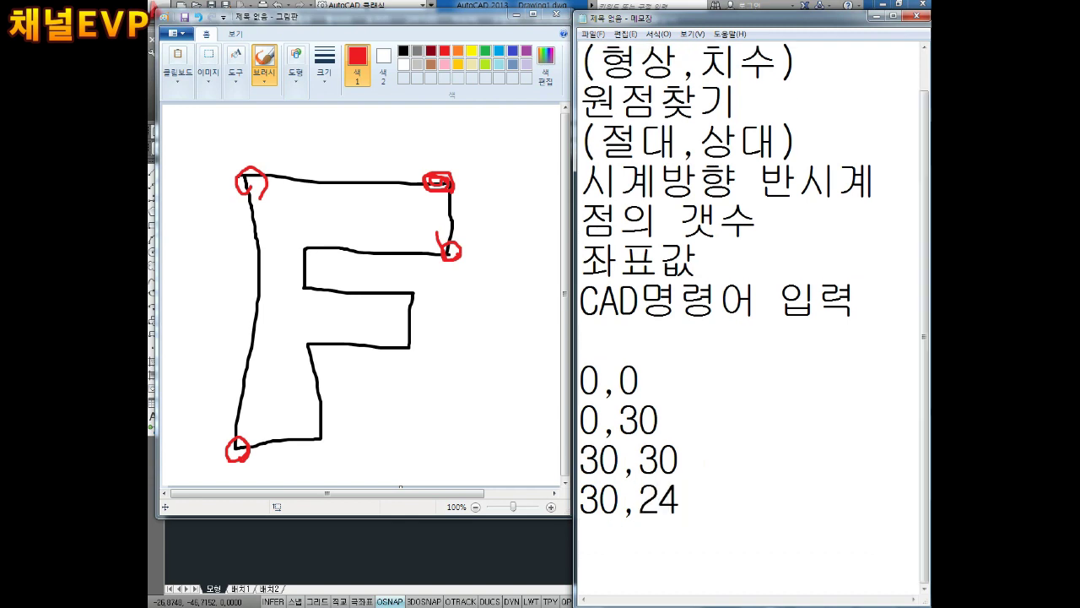
- Circle the inner top-arm corners and list 12,24 and 12,18
{"action": "left_click", "coordinate": [451, 251]}
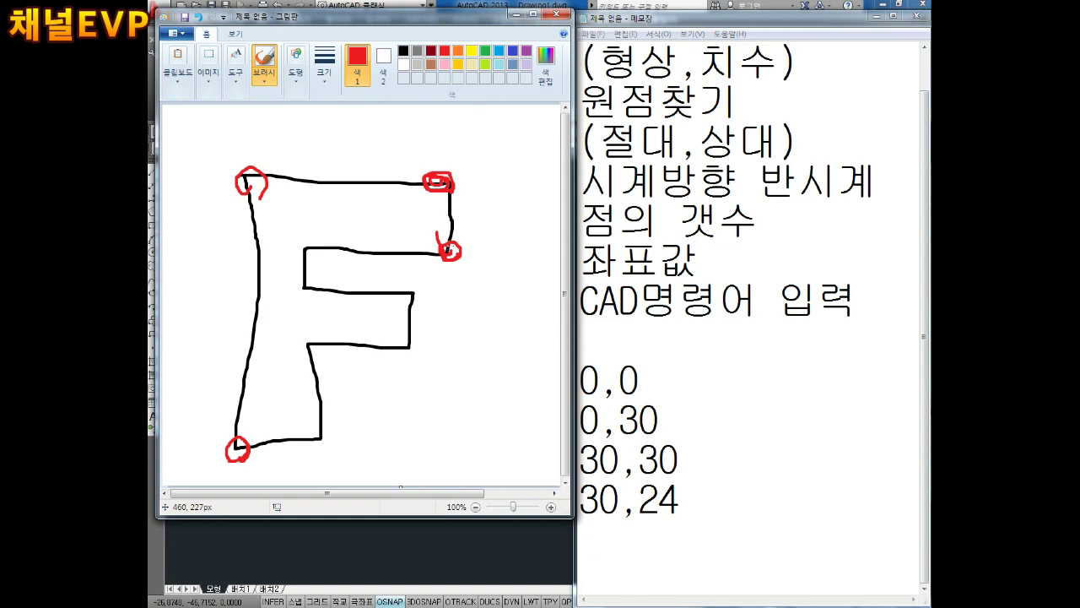
{"action": "left_click_drag", "start_coordinate": [310, 252], "coordinate": [308, 267]}
{"action": "left_click", "coordinate": [592, 523]}
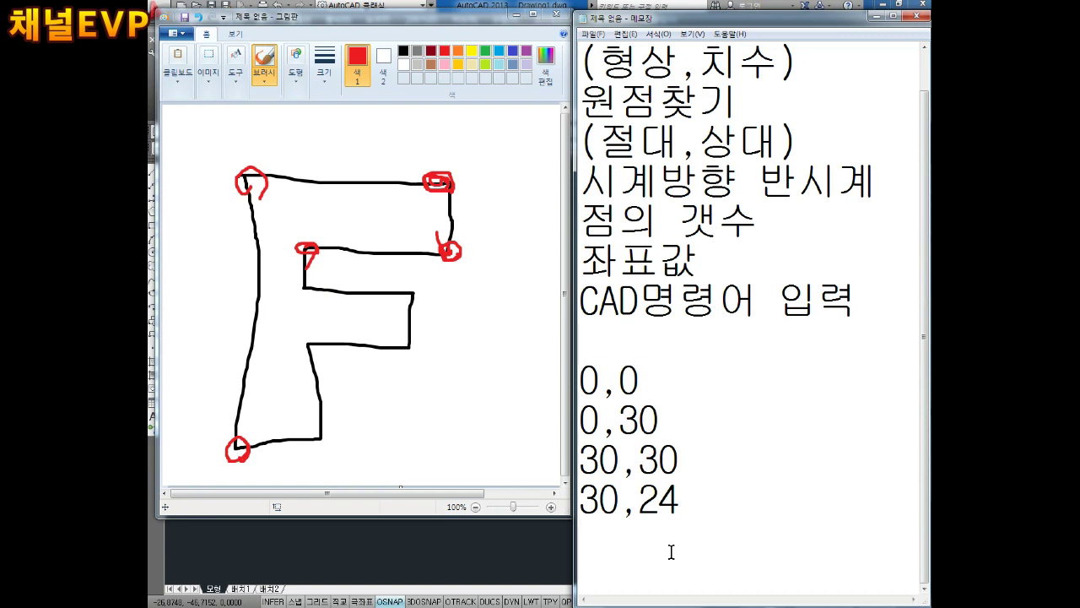
{"action": "type", "text": "12"}
{"action": "type", "text": ",24"}
{"action": "key", "text": "Return"}
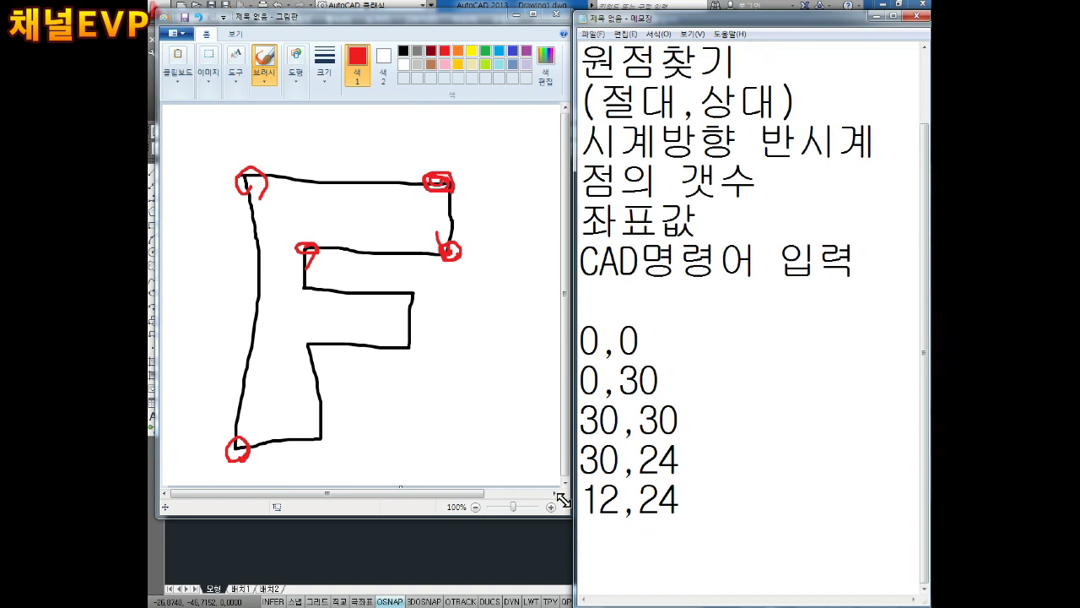
{"action": "mouse_move", "coordinate": [295, 242]}
{"action": "left_mouse_down"}
{"action": "mouse_move", "coordinate": [306, 267]}
{"action": "mouse_move", "coordinate": [297, 293]}
{"action": "left_mouse_up"}
{"action": "left_click", "coordinate": [590, 535]}
{"action": "type", "text": "12,"}
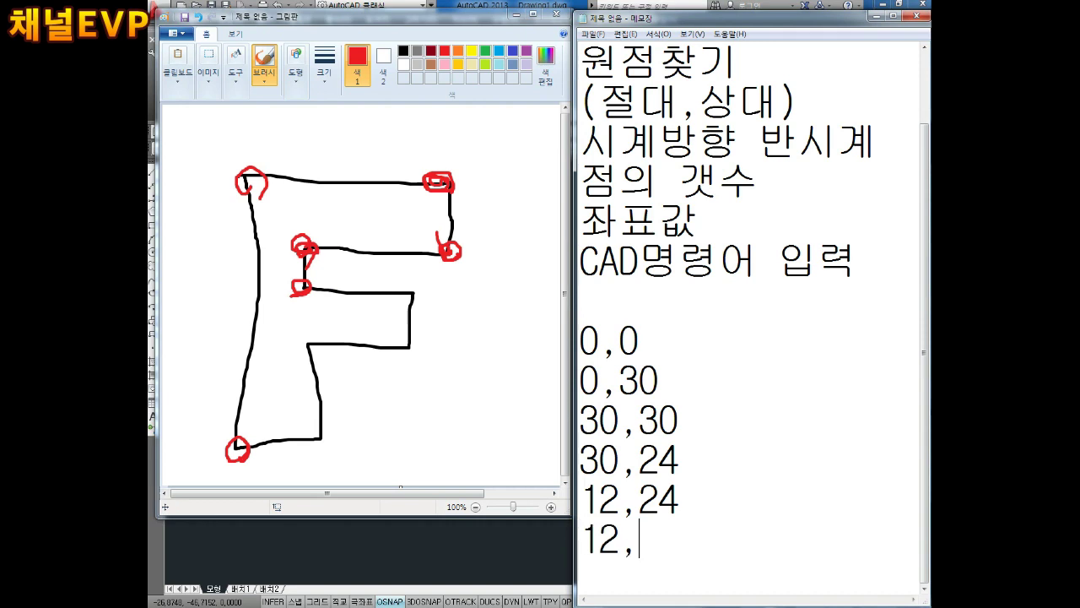
{"action": "type", "text": "18"}
{"action": "key", "text": "Return"}
- Mark the middle arm's right corners and list 24,18 and 24,12
{"action": "left_click_drag", "start_coordinate": [306, 284], "coordinate": [295, 290]}
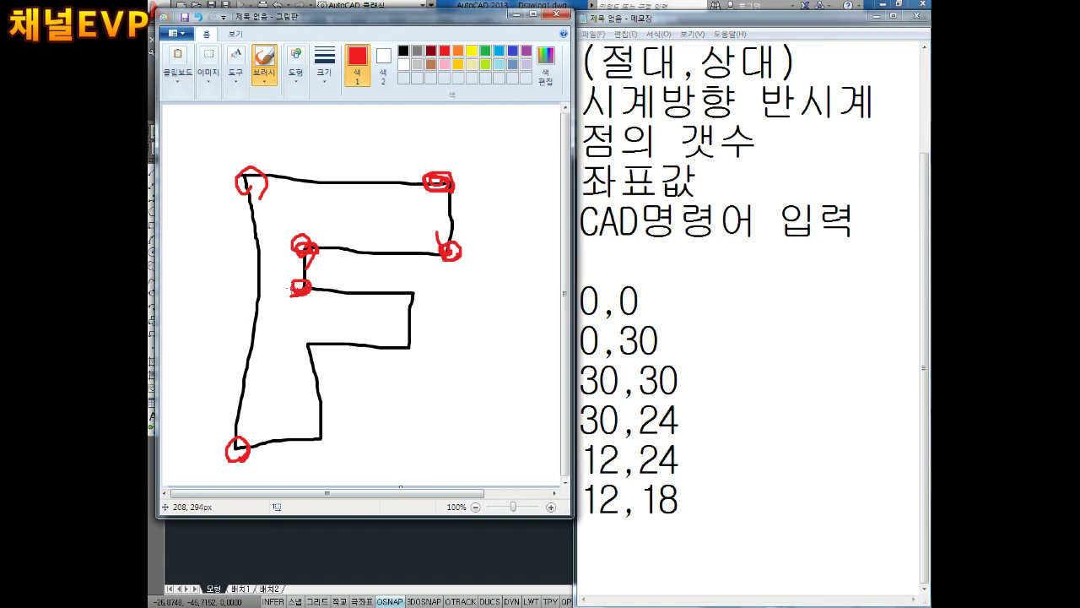
{"action": "left_click_drag", "start_coordinate": [404, 291], "coordinate": [405, 294]}
{"action": "left_click", "coordinate": [604, 537]}
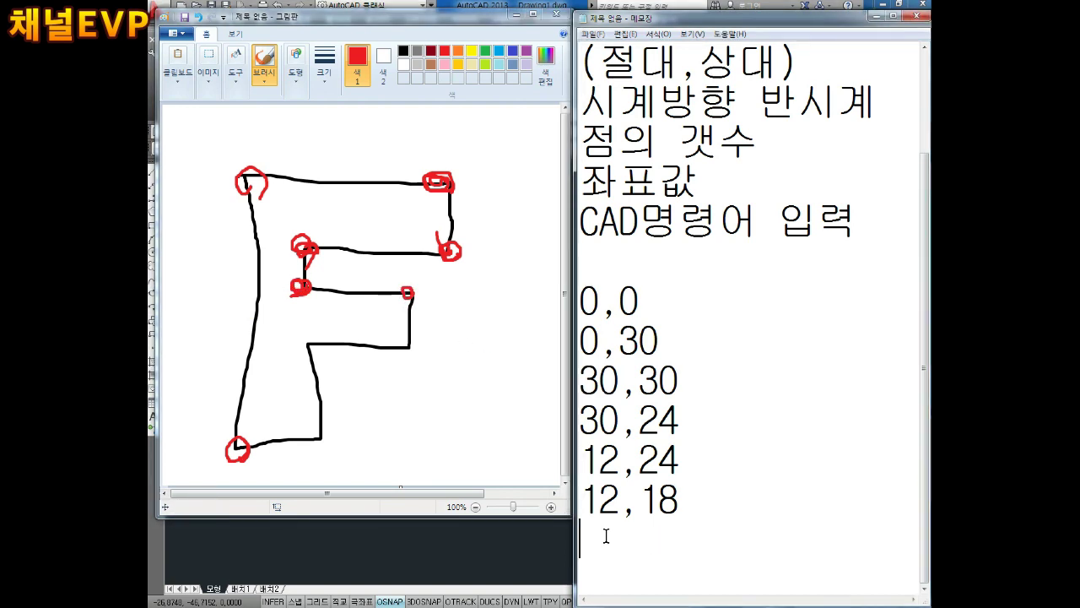
{"action": "type", "text": "24,18"}
{"action": "key", "text": "Return"}
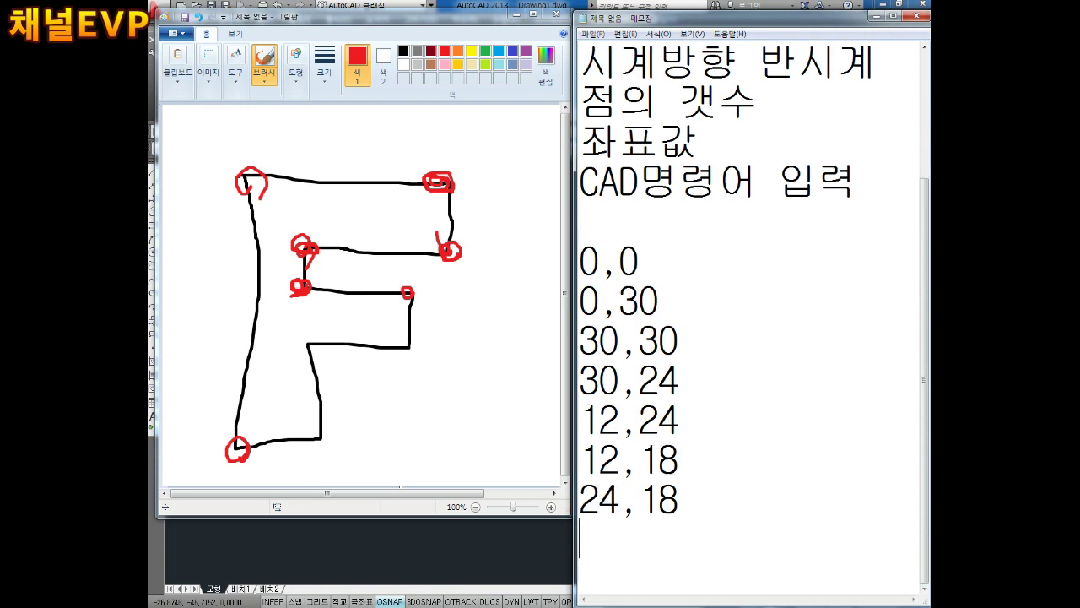
{"action": "left_click", "coordinate": [410, 293]}
{"action": "left_click_drag", "start_coordinate": [404, 293], "coordinate": [424, 282]}
{"action": "left_click_drag", "start_coordinate": [405, 340], "coordinate": [414, 358]}
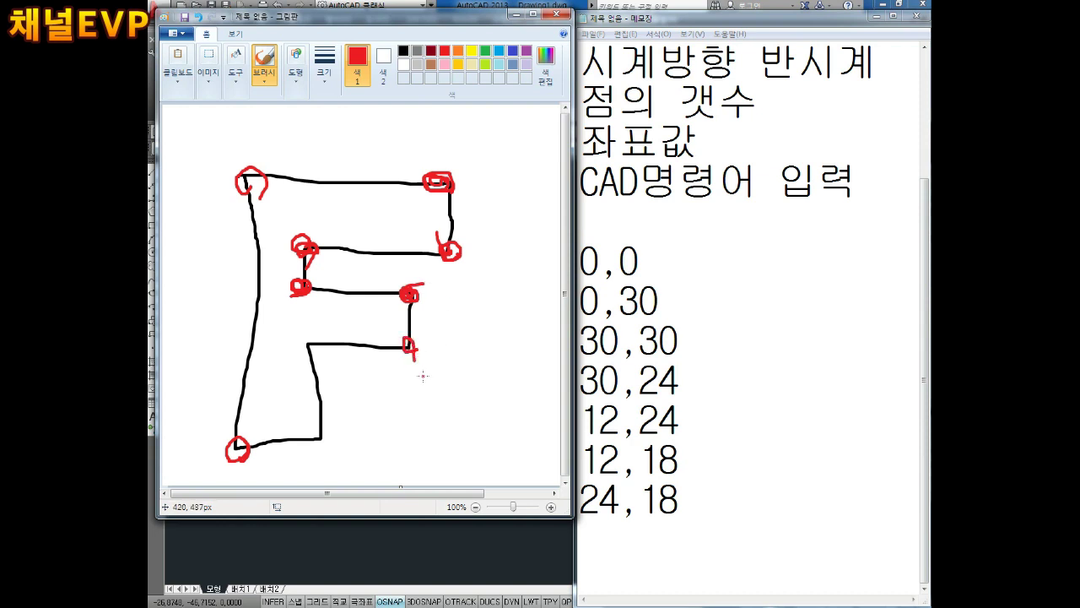
{"action": "left_click", "coordinate": [604, 541]}
{"action": "type", "text": "24,12"}
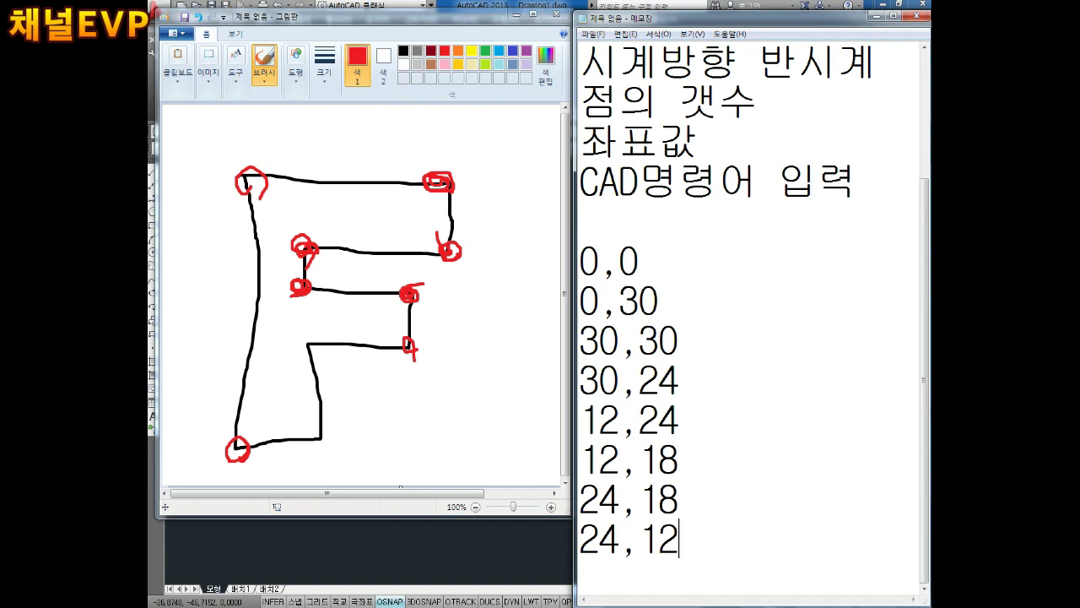
{"action": "key", "text": "Return"}
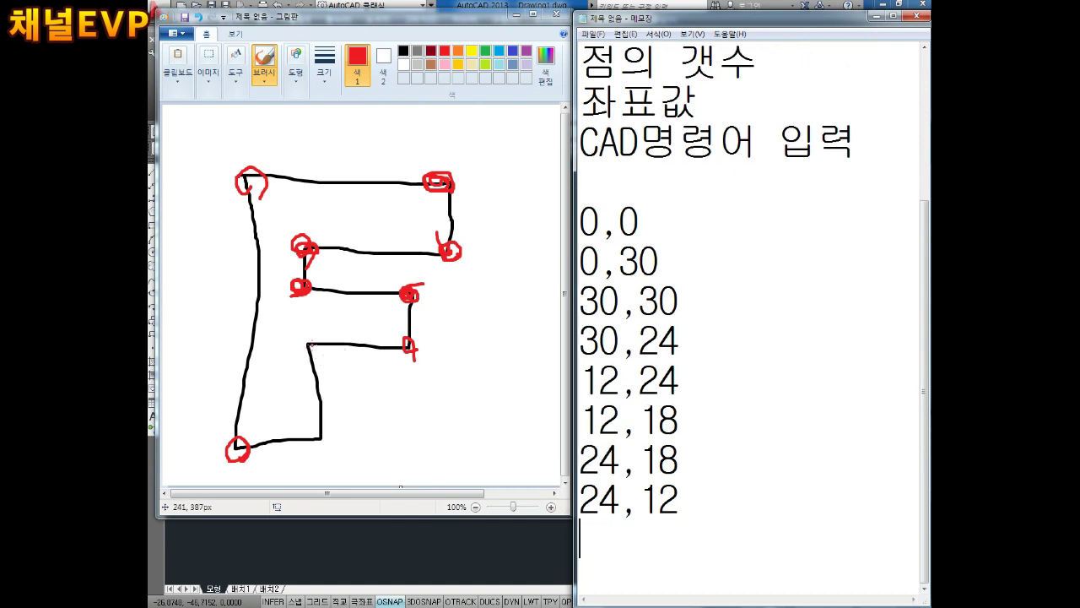
- Mark the lower stem corners and list 12,12 and 12,0
{"action": "left_click", "coordinate": [309, 342]}
{"action": "left_click_drag", "start_coordinate": [309, 340], "coordinate": [311, 349]}
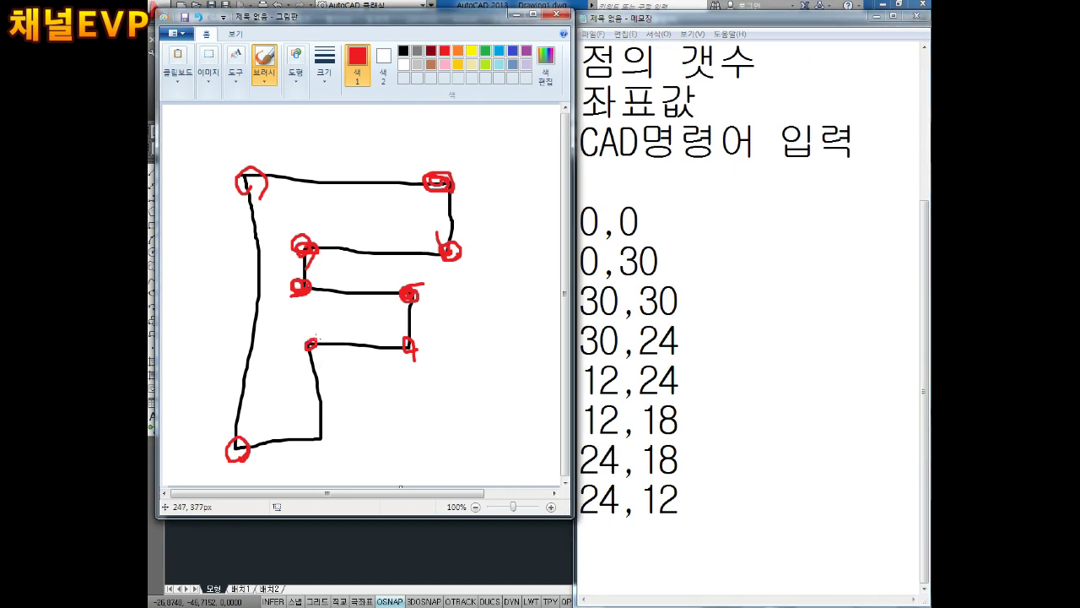
{"action": "left_click", "coordinate": [614, 537]}
{"action": "type", "text": "12,12"}
{"action": "key", "text": "Return"}
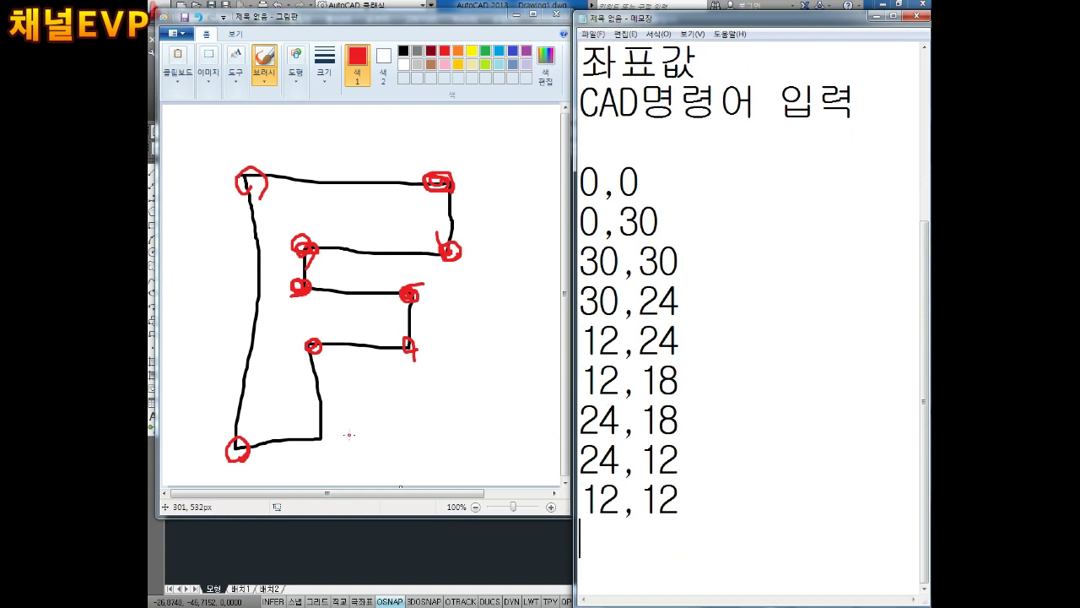
{"action": "left_click", "coordinate": [329, 434]}
{"action": "left_click_drag", "start_coordinate": [321, 429], "coordinate": [314, 439]}
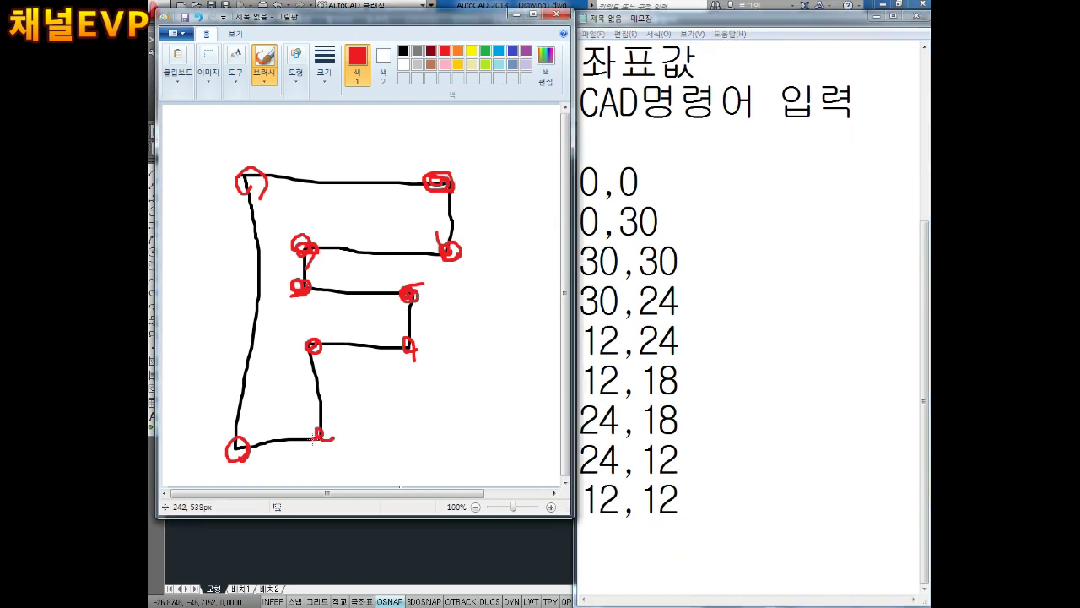
{"action": "left_click", "coordinate": [585, 540]}
{"action": "type", "text": "12,0"}
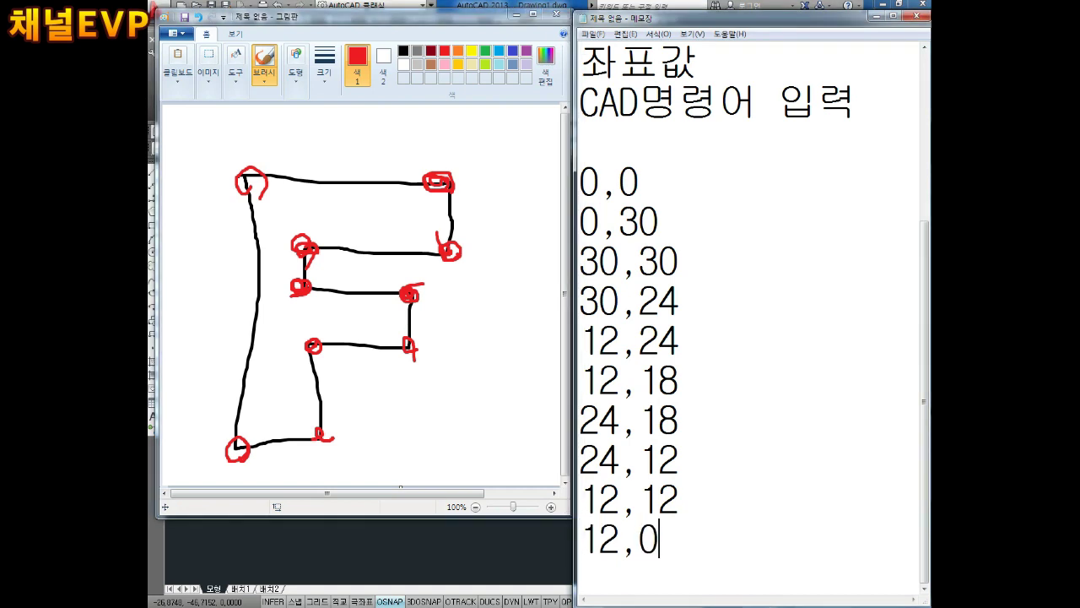
{"action": "key", "text": "Return"}
- Circle the starting corner again and finish the list with 0,0
{"action": "mouse_move", "coordinate": [233, 427]}
{"action": "left_mouse_down"}
{"action": "mouse_move", "coordinate": [211, 447]}
{"action": "mouse_move", "coordinate": [228, 422]}
{"action": "left_mouse_up"}
{"action": "left_click", "coordinate": [606, 525]}
{"action": "type", "text": "0,0"}
{"action": "key", "text": "Return"}
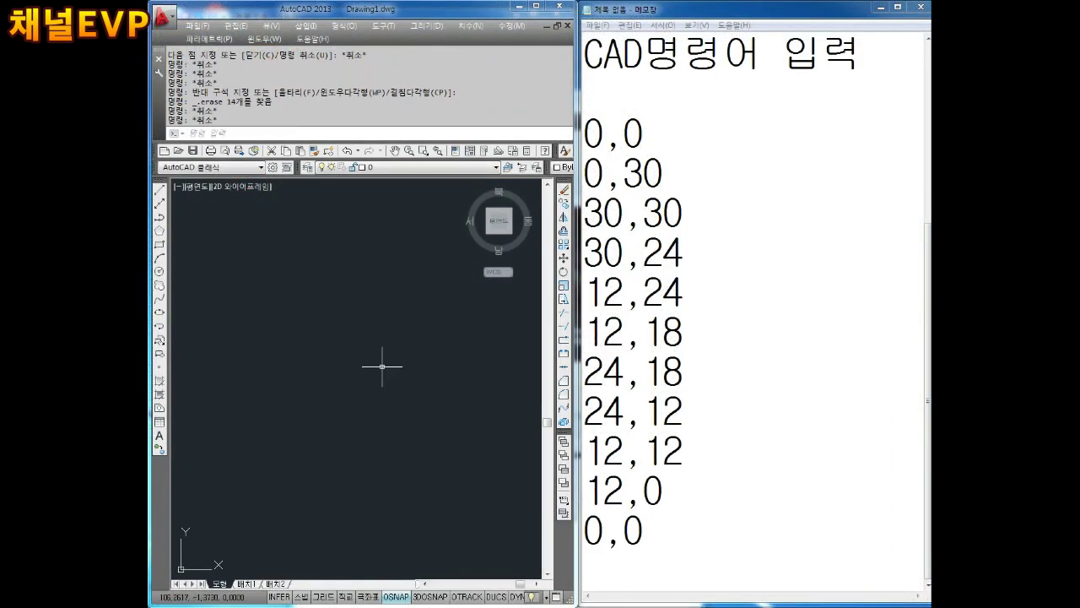
- Start LINE at 0,0 and draw through 0,30, 30,30 and 30,24
{"action": "key", "text": "Escape"}
{"action": "key", "text": "Escape"}
{"action": "type", "text": "L"}
{"action": "key", "text": "Return"}
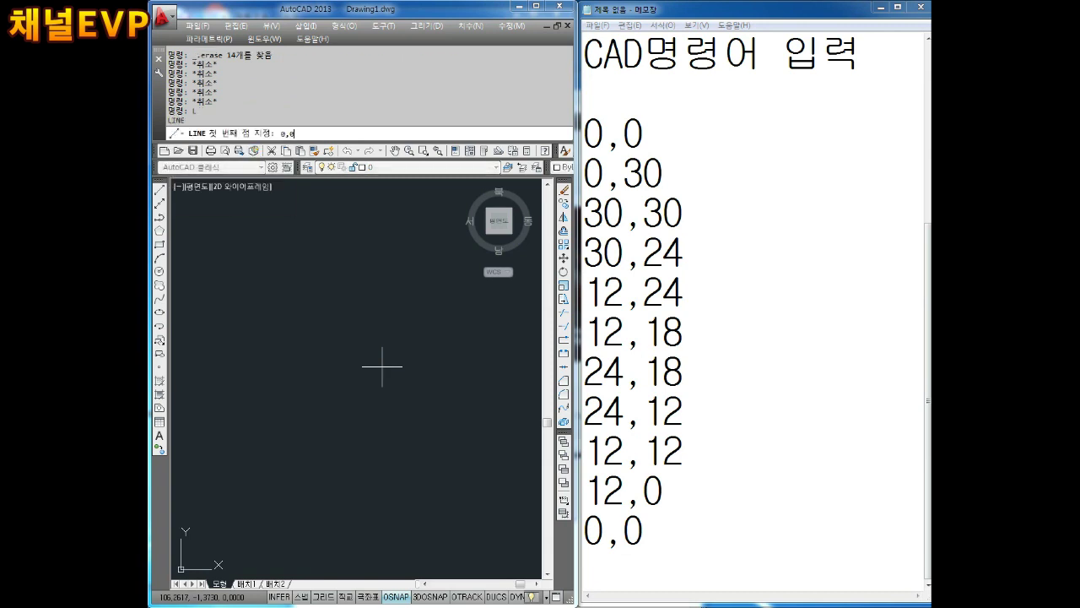
{"action": "key", "text": "Return"}
{"action": "middle_click_drag", "start_coordinate": [400, 367], "coordinate": [293, 348]}
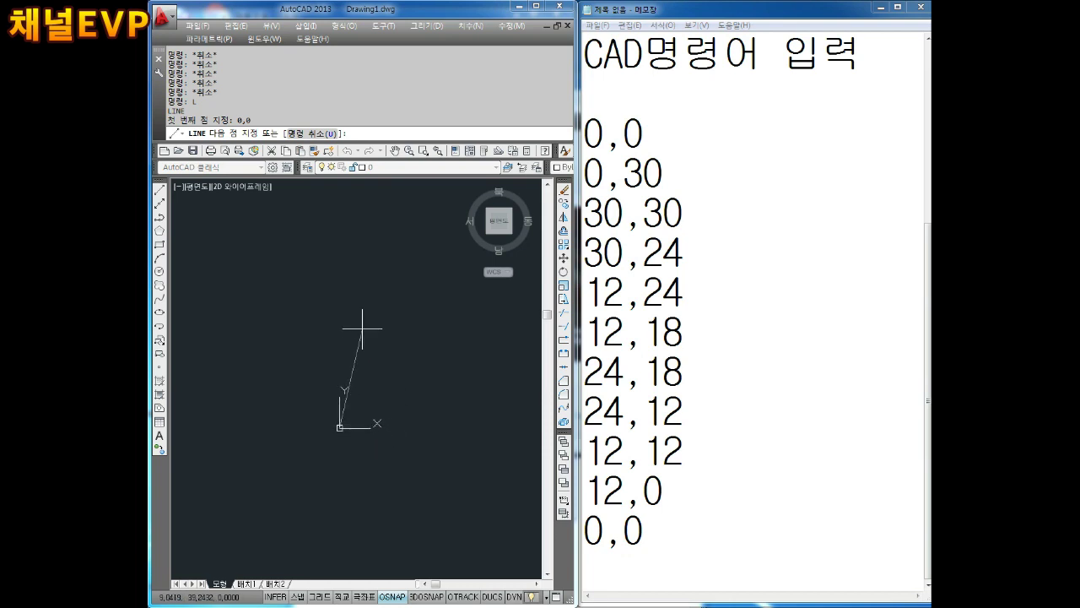
{"action": "type", "text": "0,3"}
{"action": "key", "text": "Return"}
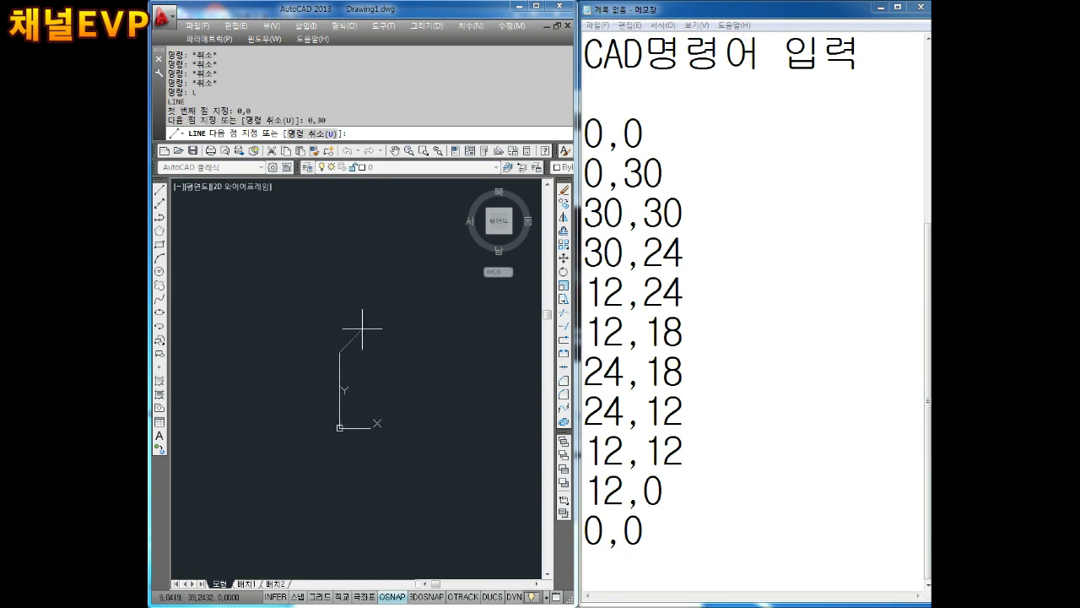
{"action": "middle_click_drag", "start_coordinate": [374, 337], "coordinate": [379, 405]}
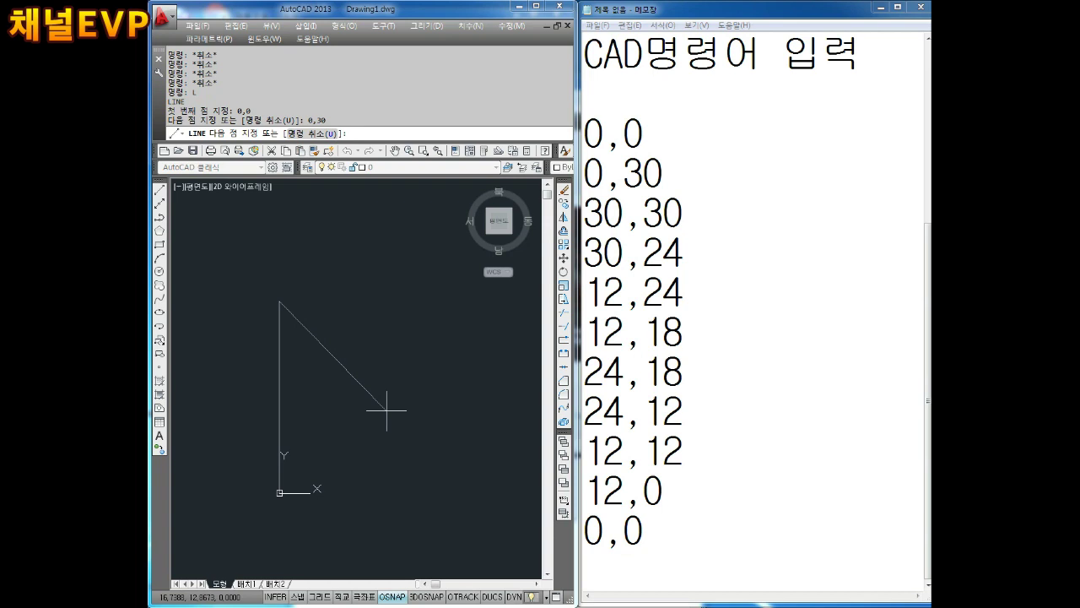
{"action": "type", "text": "30,3"}
{"action": "key", "text": "Return"}
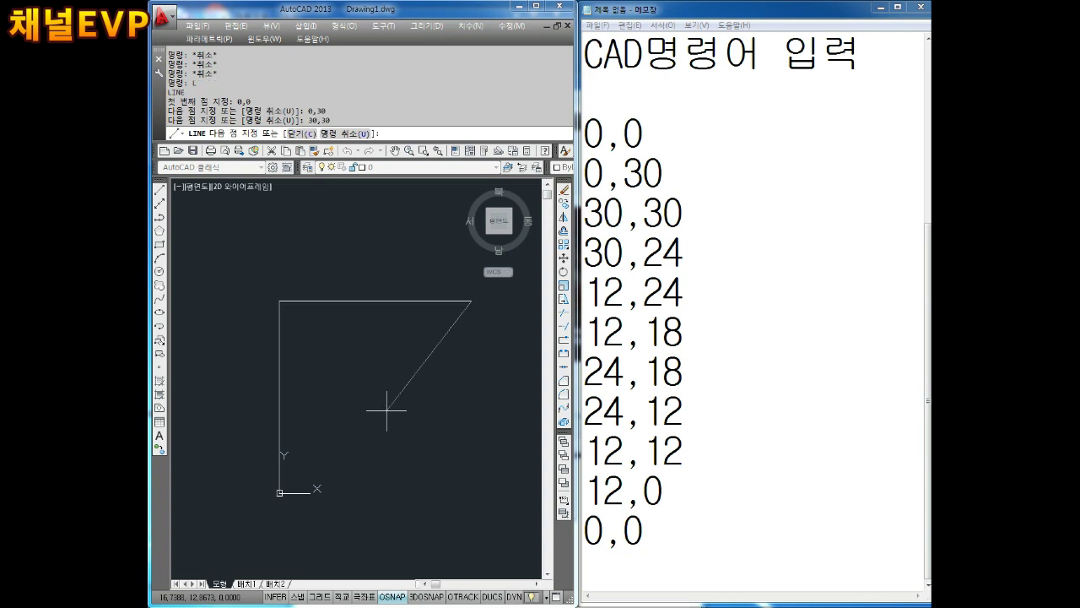
{"action": "middle_click_drag", "start_coordinate": [404, 427], "coordinate": [366, 410]}
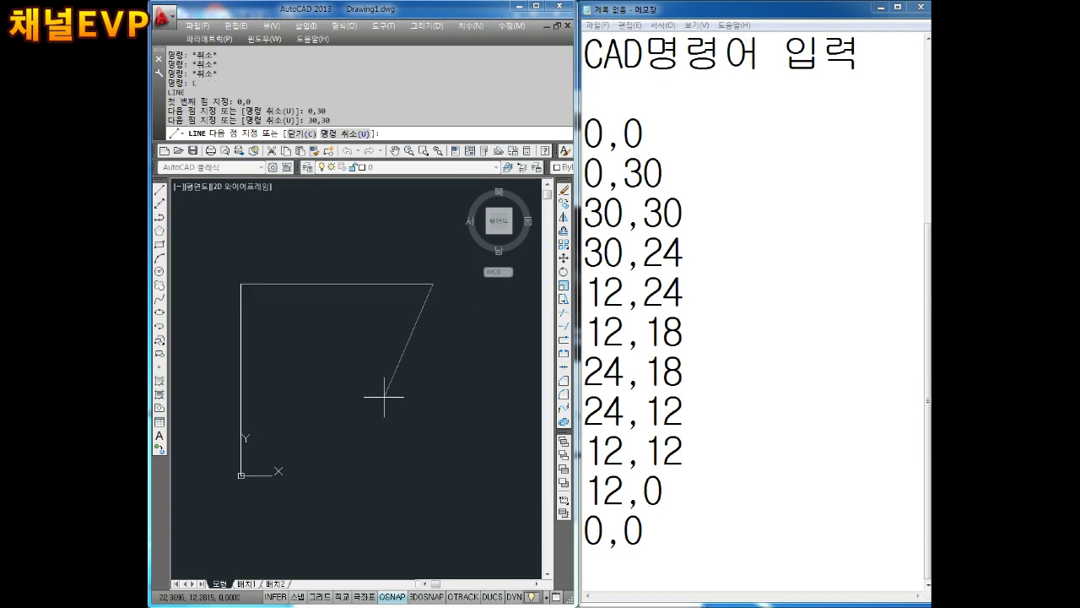
{"action": "type", "text": "30,24"}
{"action": "key", "text": "Return"}
{"action": "type", "text": "12,24"}
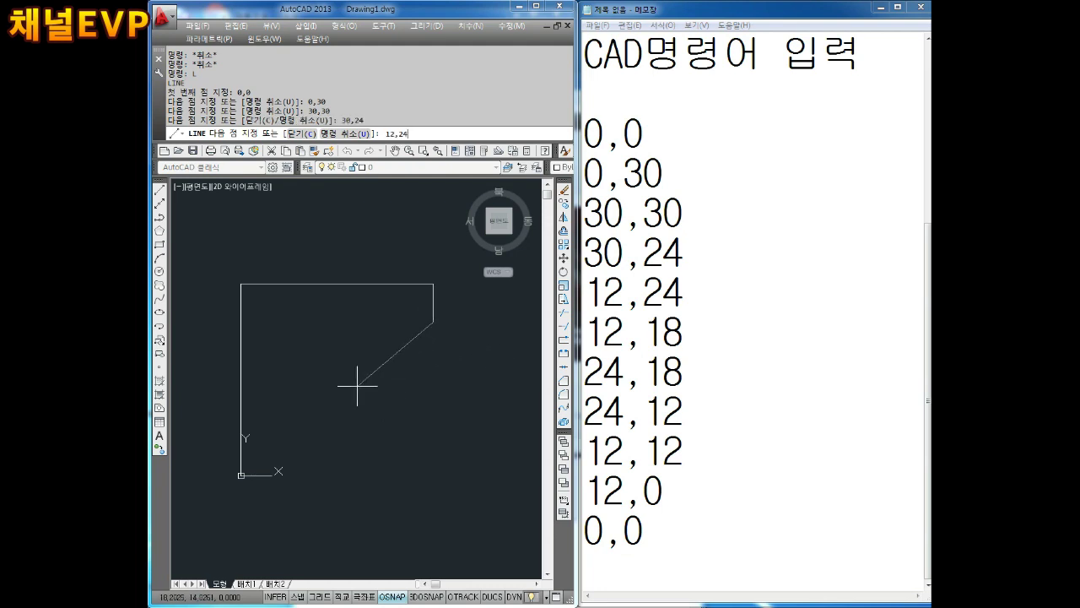
- Continue the outline through 12,24, 12,18, 24,18, 24,12, 12,12 and 12,0
{"action": "key", "text": "Return"}
{"action": "middle_click_drag", "start_coordinate": [327, 389], "coordinate": [335, 382]}
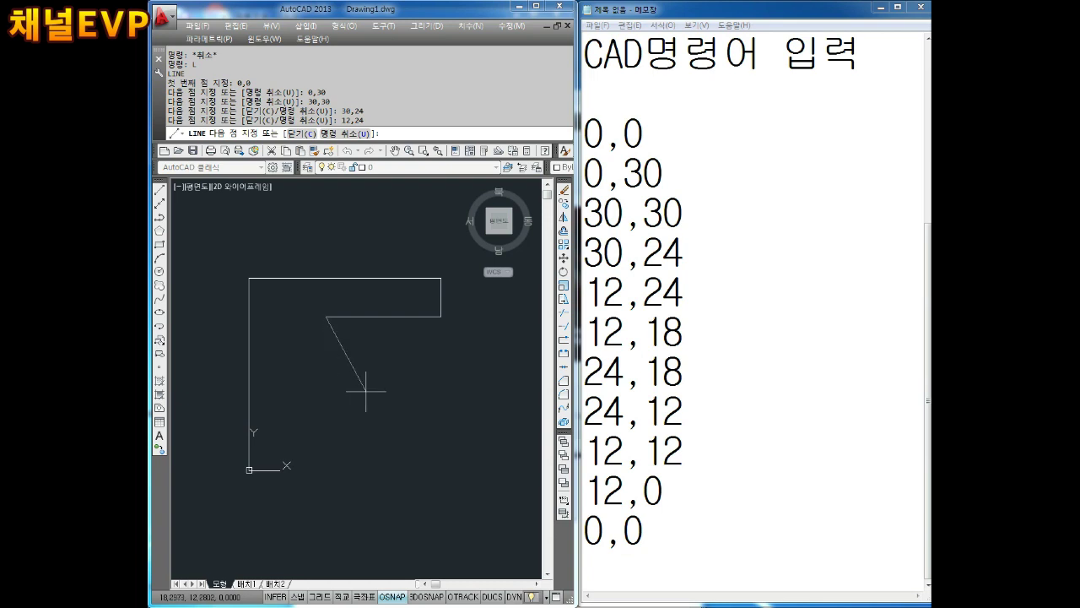
{"action": "type", "text": "12,18"}
{"action": "key", "text": "Return"}
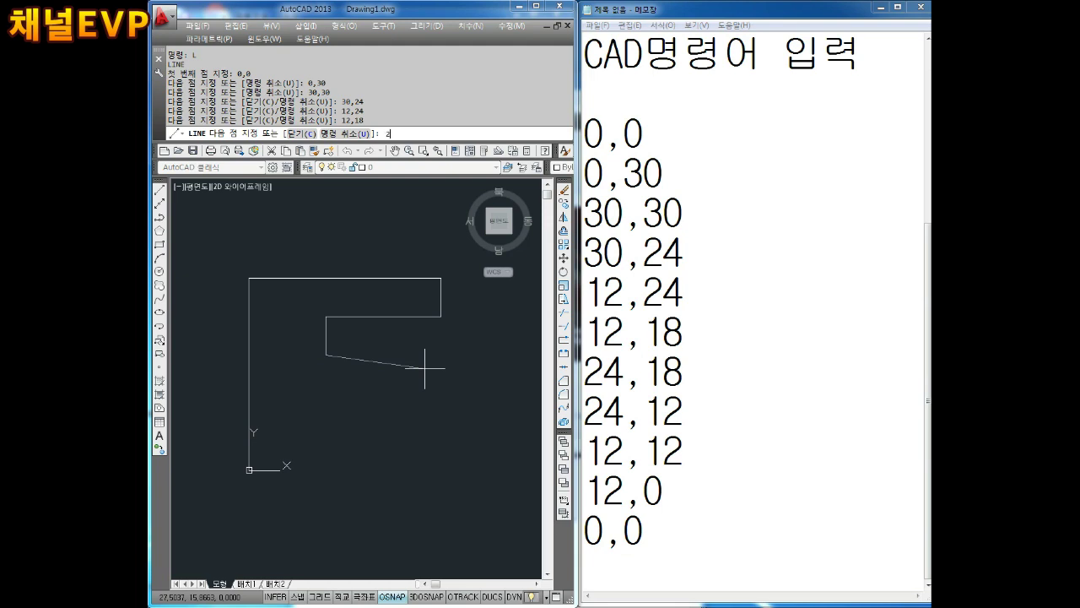
{"action": "type", "text": "4,18"}
{"action": "key", "text": "Return"}
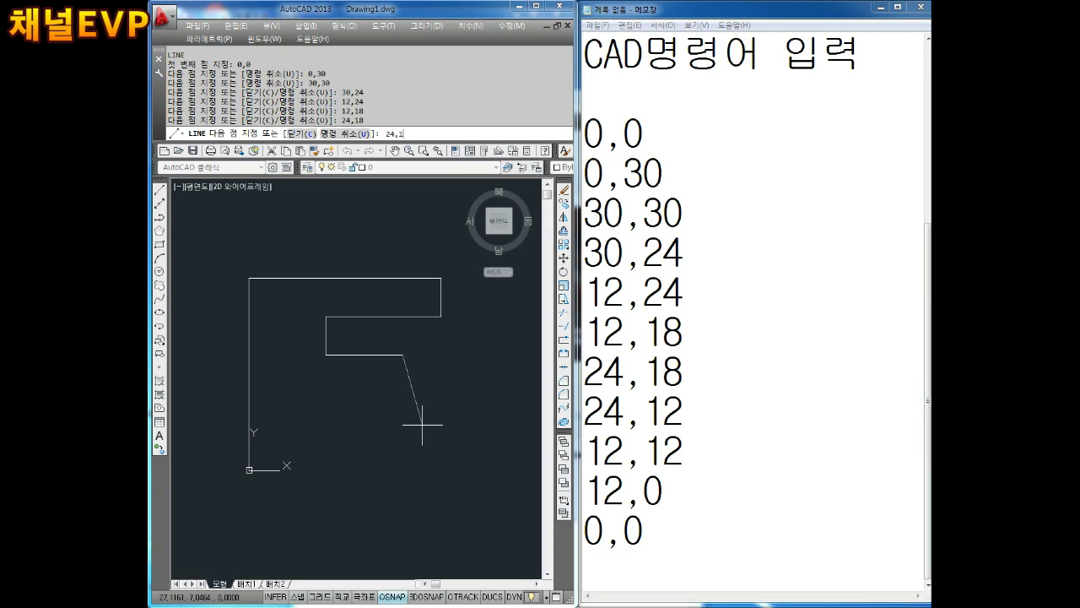
{"action": "type", "text": "2"}
{"action": "key", "text": "Return"}
{"action": "middle_click_drag", "start_coordinate": [382, 423], "coordinate": [376, 403]}
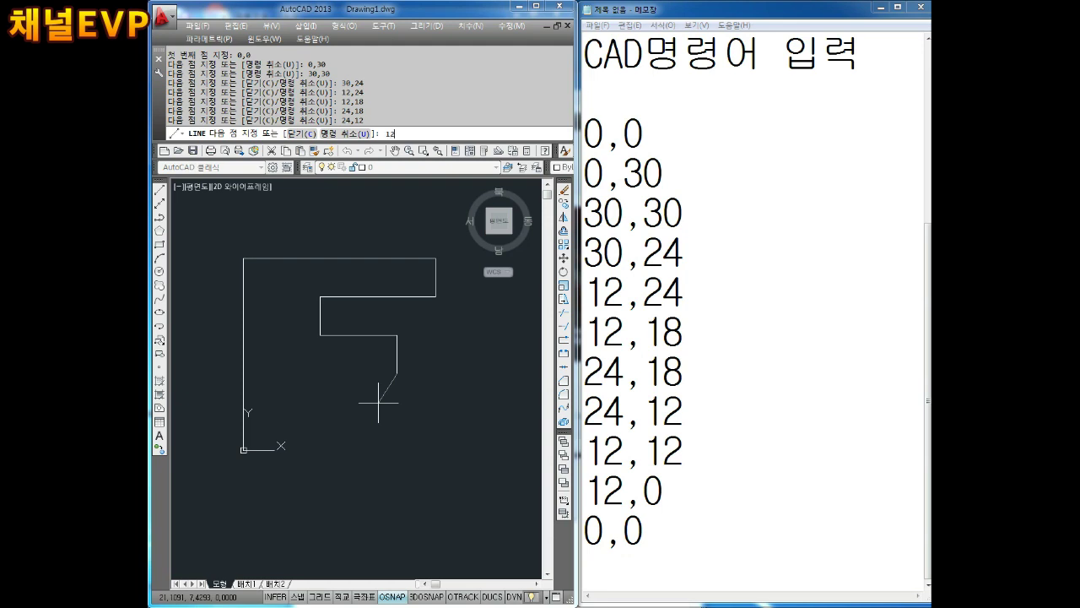
{"action": "key", "text": "Return"}
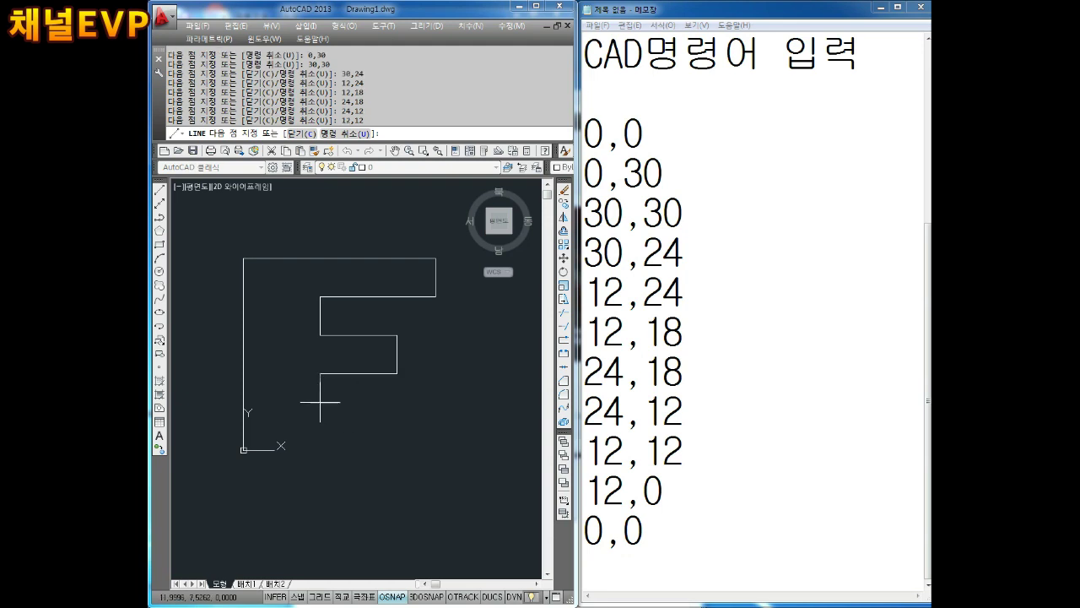
{"action": "middle_click_drag", "start_coordinate": [319, 399], "coordinate": [328, 393]}
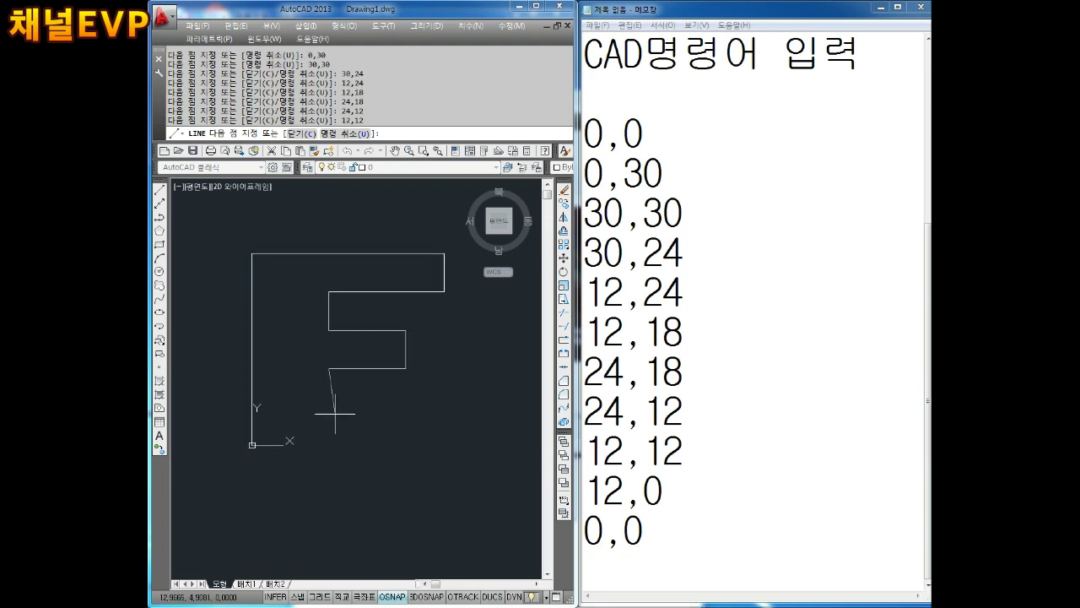
{"action": "type", "text": "12"}
{"action": "key", "text": "Return"}
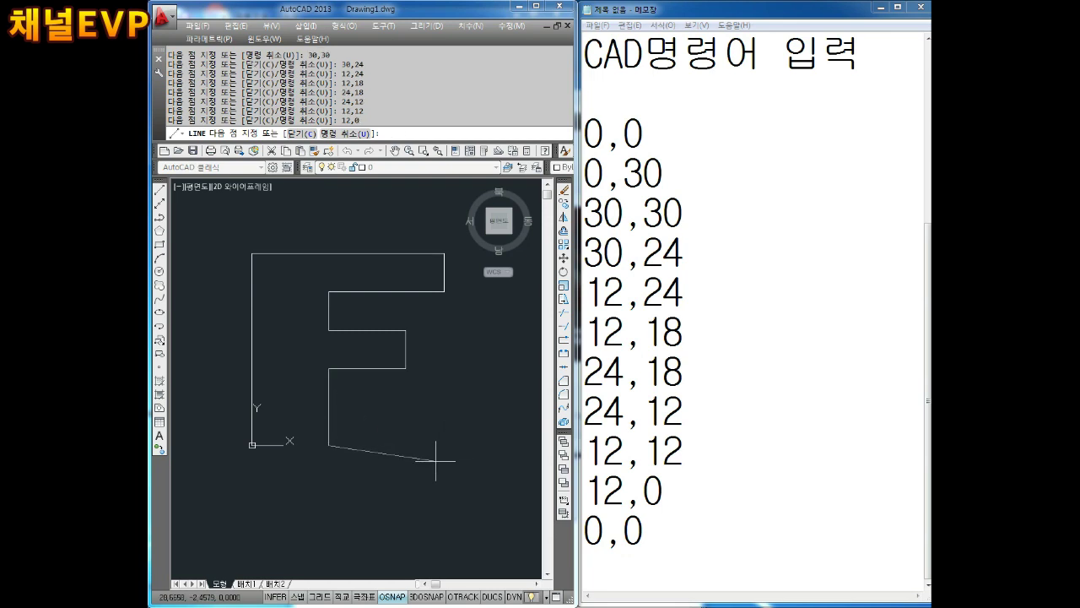
- Close the F back to 0,0, end LINE, and start a new Notepad line
{"action": "type", "text": "0,"}
{"action": "key", "text": "Return"}
{"action": "key", "text": "Escape"}
{"action": "mouse_move", "coordinate": [375, 383]}
{"action": "middle_mouse_down"}
{"action": "mouse_move", "coordinate": [383, 410]}
{"action": "mouse_move", "coordinate": [400, 414]}
{"action": "middle_mouse_up"}
{"action": "key", "text": "Escape"}
{"action": "key", "text": "Escape"}
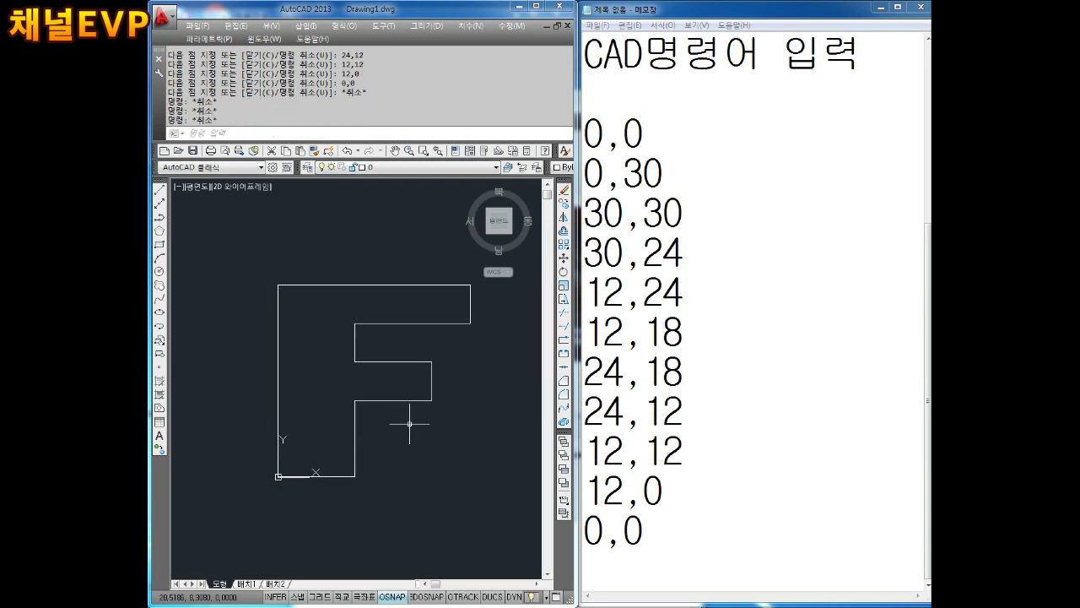
{"action": "left_click", "coordinate": [682, 518]}
{"action": "key", "text": "Return"}
- Add a '-----' divider and the heading '절대좌표 도형그리기' to the notes
{"action": "type", "text": "-----"}
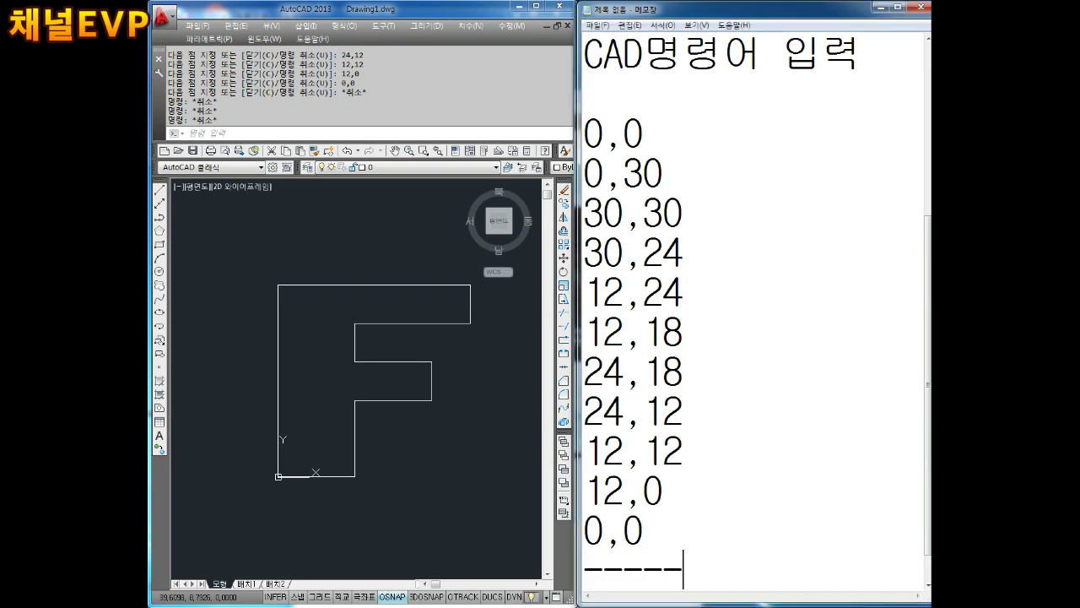
{"action": "key", "text": "Return"}
{"action": "type", "text": "\\"}
{"action": "key", "text": "BackSpace"}
{"action": "type", "text": "절대좌표 도ㄹ형ㄱ"}
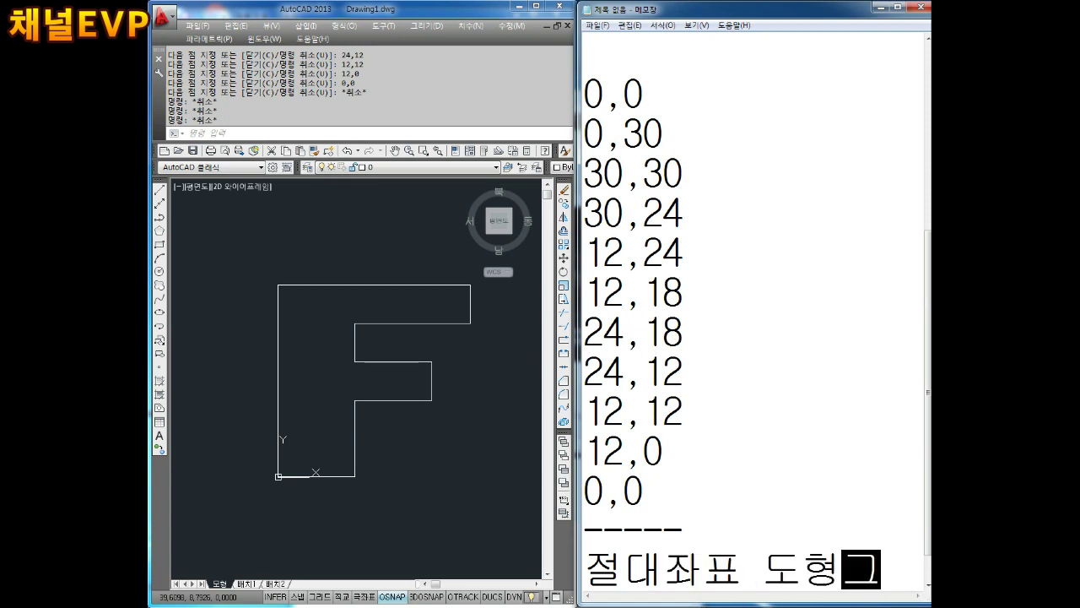
{"action": "type", "text": "ㅡ리기"}
{"action": "key", "text": "Return"}
{"action": "key", "text": "Return"}
{"action": "key", "text": "Return"}
{"action": "key", "text": "Return"}
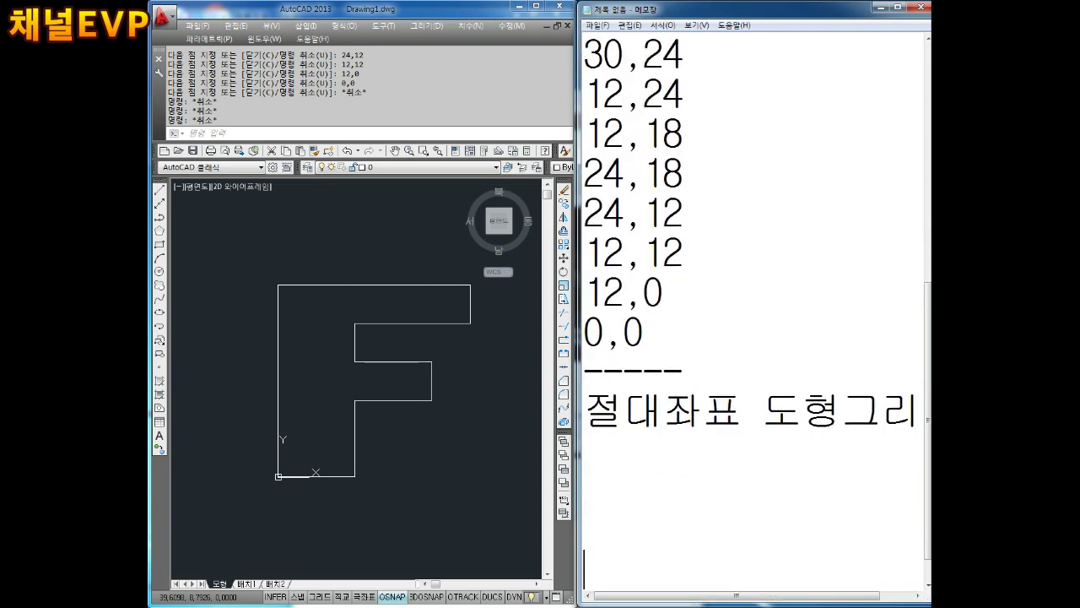
- Zoom and pan around the finished F in AutoCAD, cancelling a stray selection
{"action": "scroll", "coordinate": [412, 437], "scroll_direction": "down", "scroll_amount": 2}
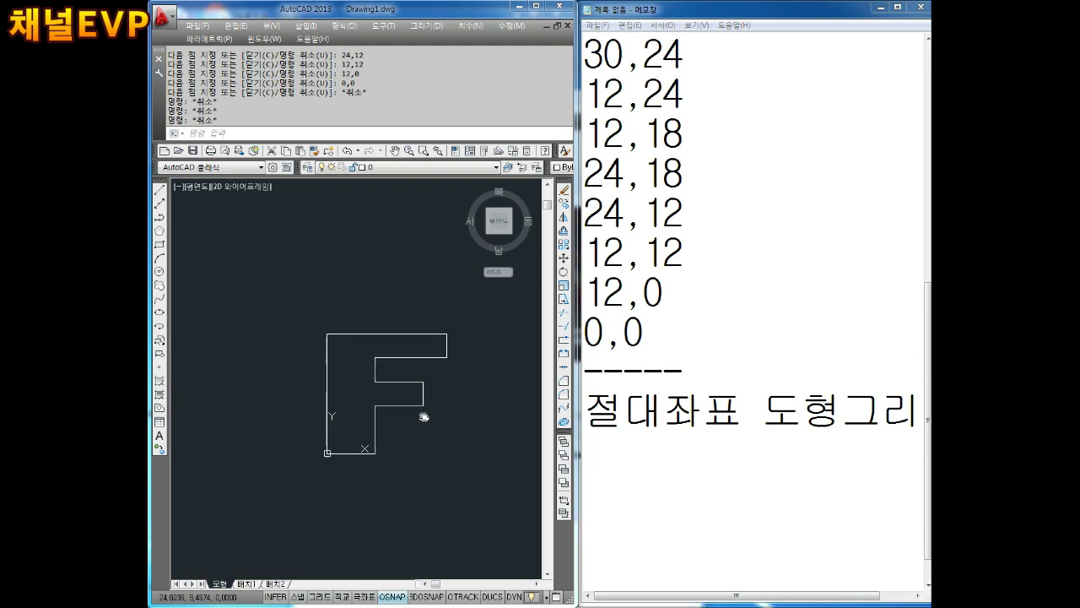
{"action": "middle_click_drag", "start_coordinate": [422, 414], "coordinate": [380, 388]}
{"action": "left_click", "coordinate": [379, 388]}
{"action": "key", "text": "Escape"}
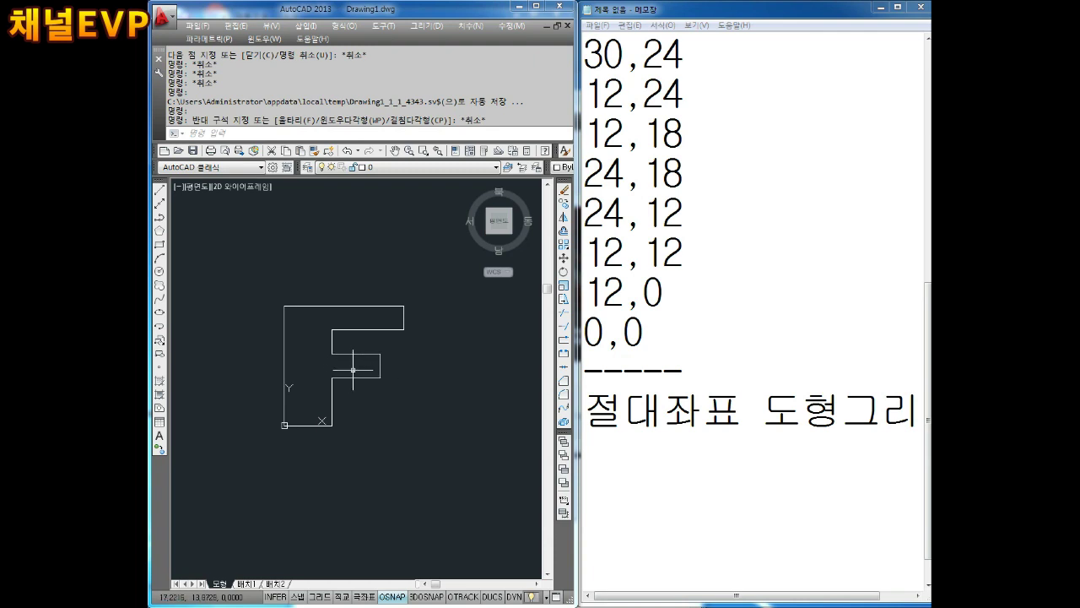
{"action": "scroll", "coordinate": [375, 353], "scroll_direction": "down", "scroll_amount": 2}
{"action": "scroll", "coordinate": [388, 354], "scroll_direction": "up", "scroll_amount": 5}
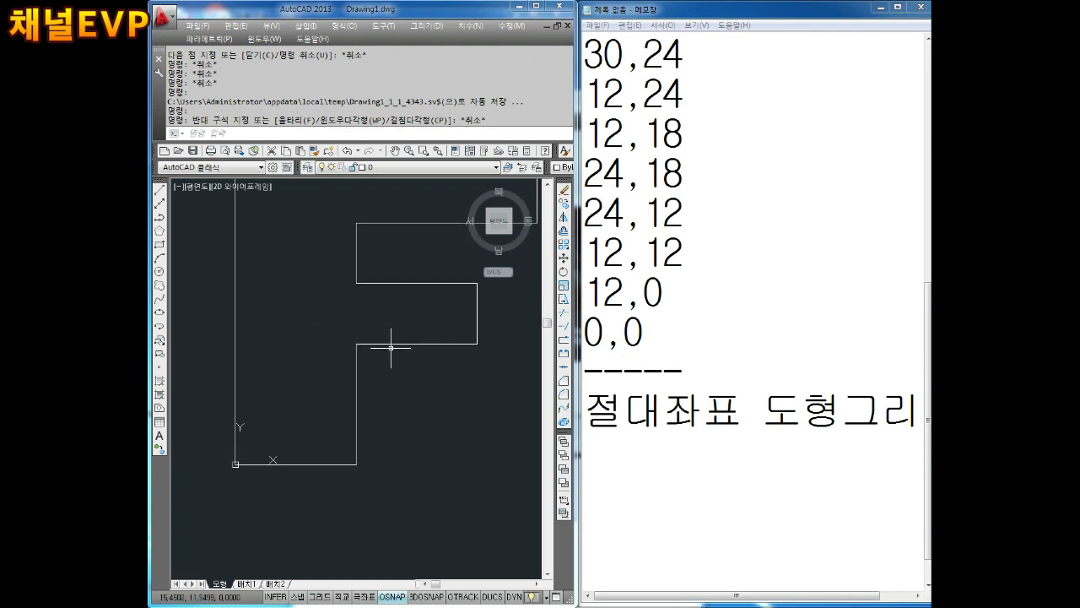
{"action": "scroll", "coordinate": [387, 371], "scroll_direction": "down", "scroll_amount": 5}
{"action": "scroll", "coordinate": [379, 363], "scroll_direction": "up", "scroll_amount": 4}
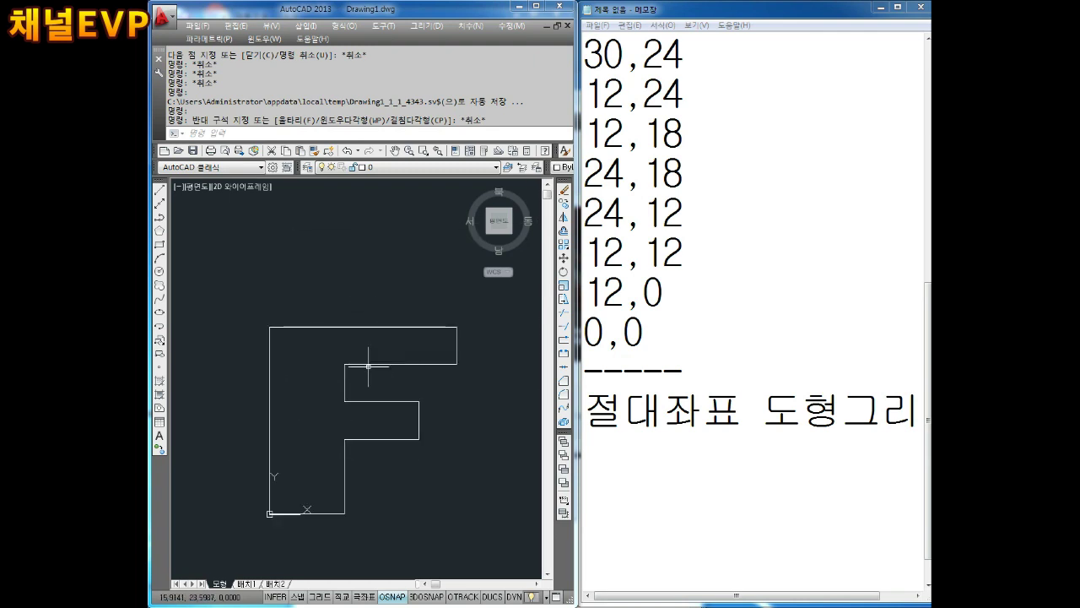
{"action": "scroll", "coordinate": [369, 362], "scroll_direction": "down", "scroll_amount": 1}
{"action": "scroll", "coordinate": [373, 360], "scroll_direction": "up", "scroll_amount": 1}
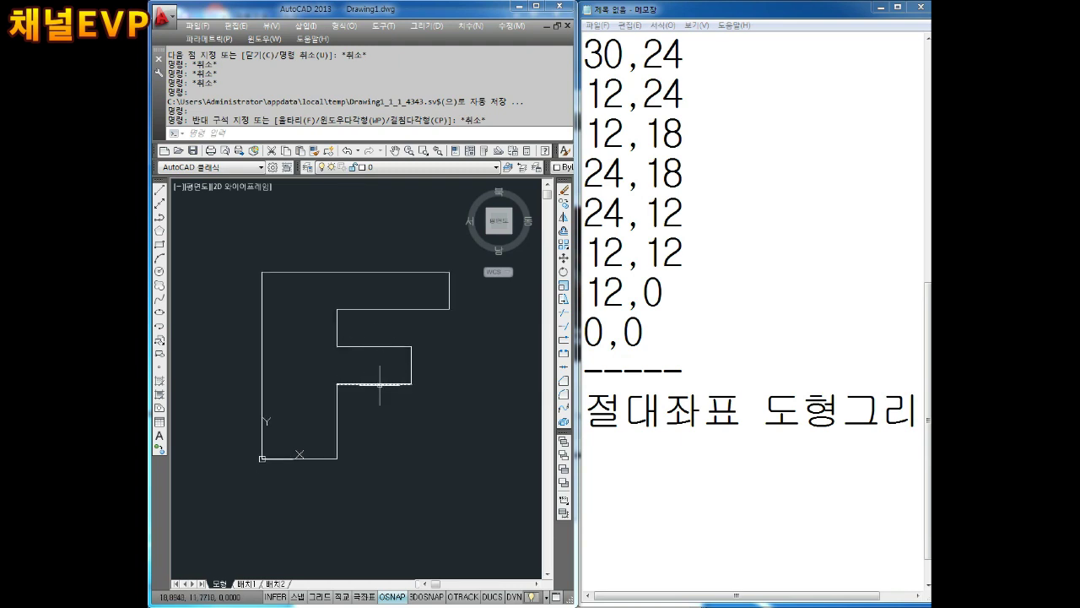
{"action": "scroll", "coordinate": [378, 386], "scroll_direction": "up", "scroll_amount": 2}
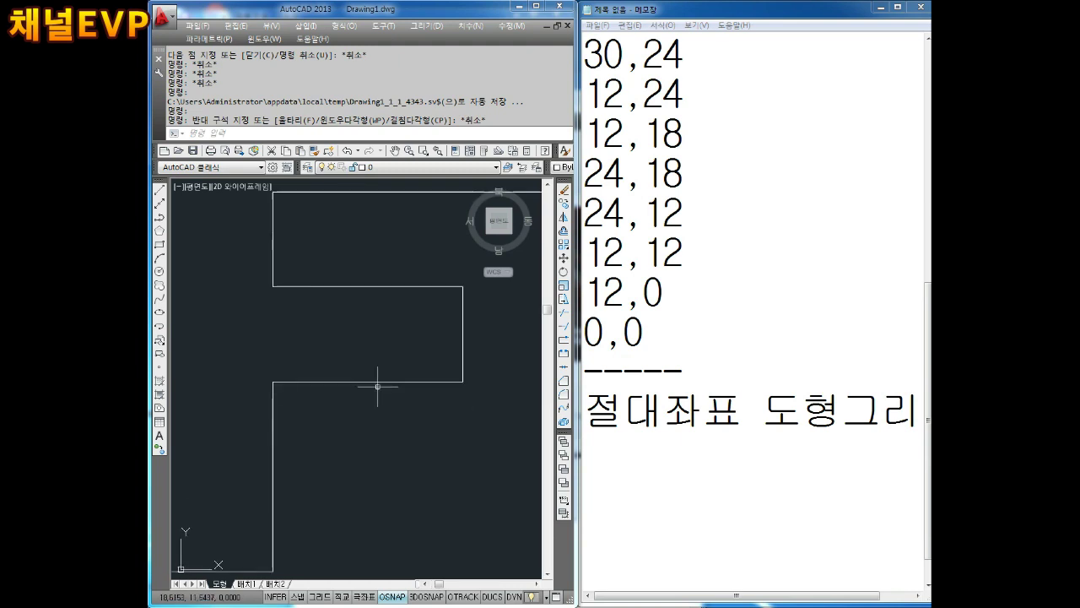
{"action": "scroll", "coordinate": [378, 380], "scroll_direction": "down", "scroll_amount": 1}
{"action": "scroll", "coordinate": [379, 392], "scroll_direction": "down", "scroll_amount": 1}
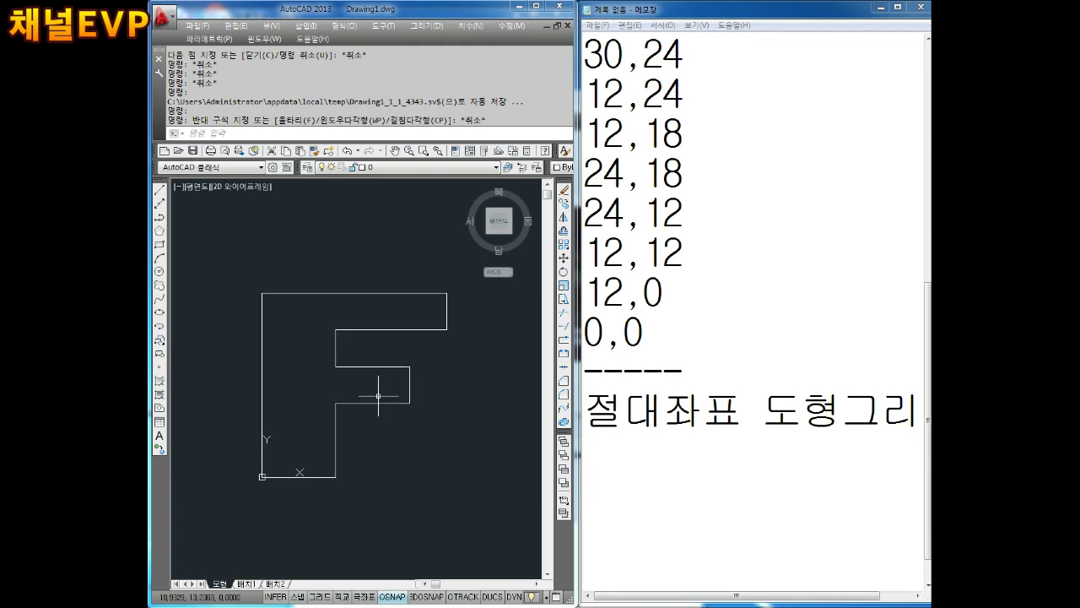
{"action": "key", "text": "Escape"}
{"action": "key", "text": "Escape"}
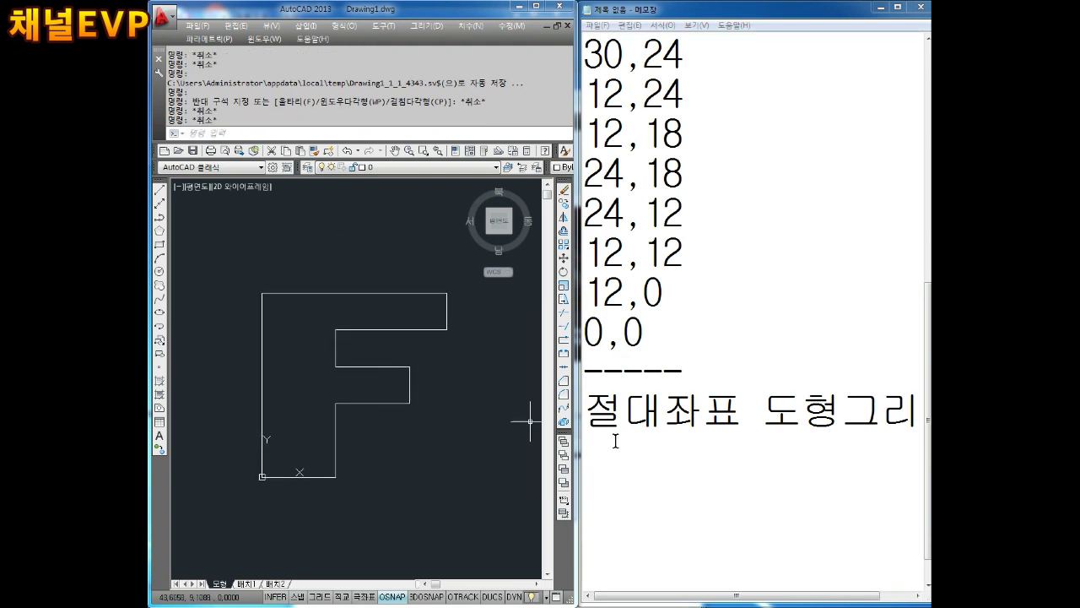
{"action": "left_click", "coordinate": [624, 447]}
- Add a blank line under the heading and write the Z엔터 shortcut
{"action": "key", "text": "Return"}
{"action": "key", "text": "Return"}
{"action": "key", "text": "Return"}
{"action": "key", "text": "Return"}
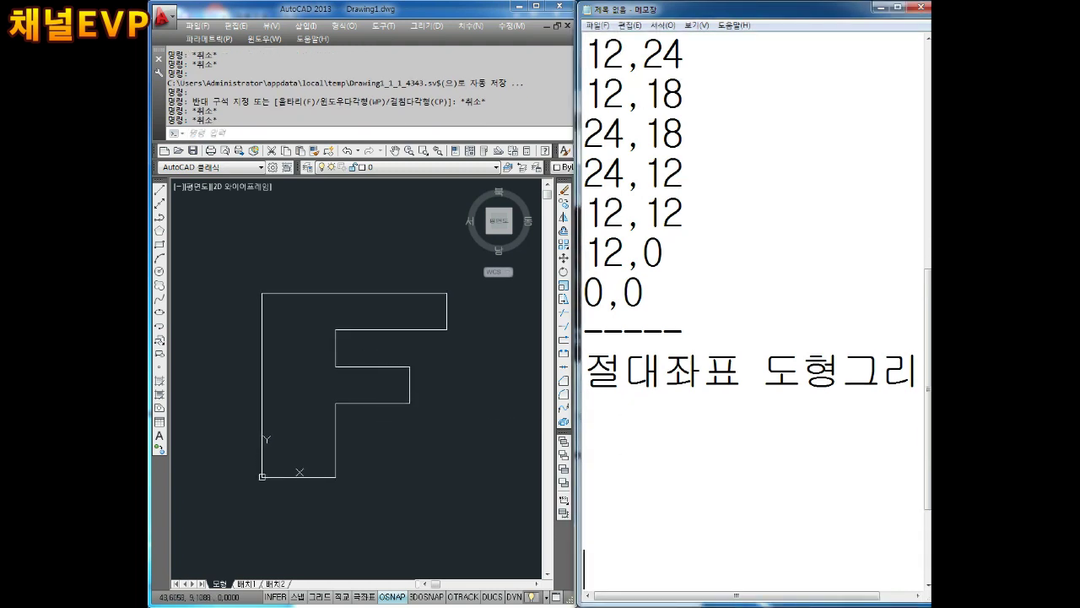
{"action": "key", "text": "Return"}
{"action": "key", "text": "Return"}
{"action": "key", "text": "Return"}
{"action": "key", "text": "Return"}
{"action": "key", "text": "Return"}
{"action": "key", "text": "Return"}
{"action": "key", "text": "Return"}
{"action": "key", "text": "Up"}
{"action": "key", "text": "Up"}
{"action": "key", "text": "Up"}
{"action": "key", "text": "Up"}
{"action": "key", "text": "Up"}
{"action": "key", "text": "Up"}
{"action": "key", "text": "Up"}
{"action": "key", "text": "Up"}
{"action": "key", "text": "Up"}
{"action": "key", "text": "Up"}
{"action": "key", "text": "Up"}
{"action": "key", "text": "Down"}
{"action": "type", "text": "ZD[P"}
{"action": "key", "text": "BackSpace"}
{"action": "key", "text": "BackSpace"}
{"action": "key", "text": "BackSpace"}
{"action": "type", "text": "엔ㅌㅓ"}
{"action": "key", "text": "Return"}
- List A엔터 and Z엔터 on the following lines
{"action": "type", "text": "ADPS"}
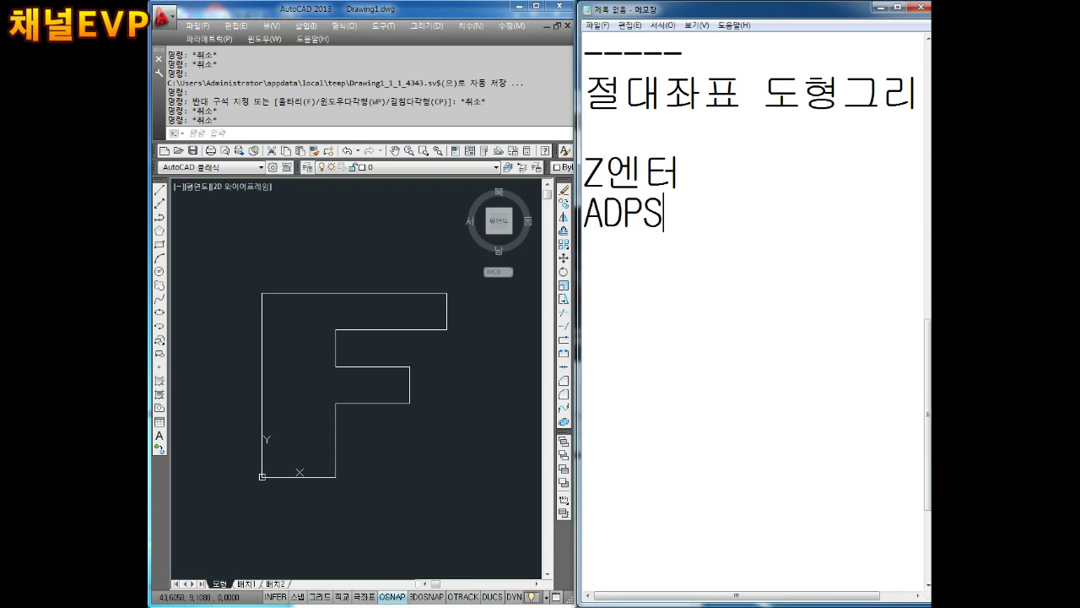
{"action": "key", "text": "BackSpace"}
{"action": "key", "text": "BackSpace"}
{"action": "key", "text": "BackSpace"}
{"action": "type", "text": "엔"}
{"action": "key", "text": "BackSpace"}
{"action": "key", "text": "BackSpace"}
{"action": "key", "text": "BackSpace"}
{"action": "key", "text": "BackSpace"}
{"action": "type", "text": "엔터"}
{"action": "key", "text": "Return"}
{"action": "key", "text": "BackSpace"}
{"action": "key", "text": "BackSpace"}
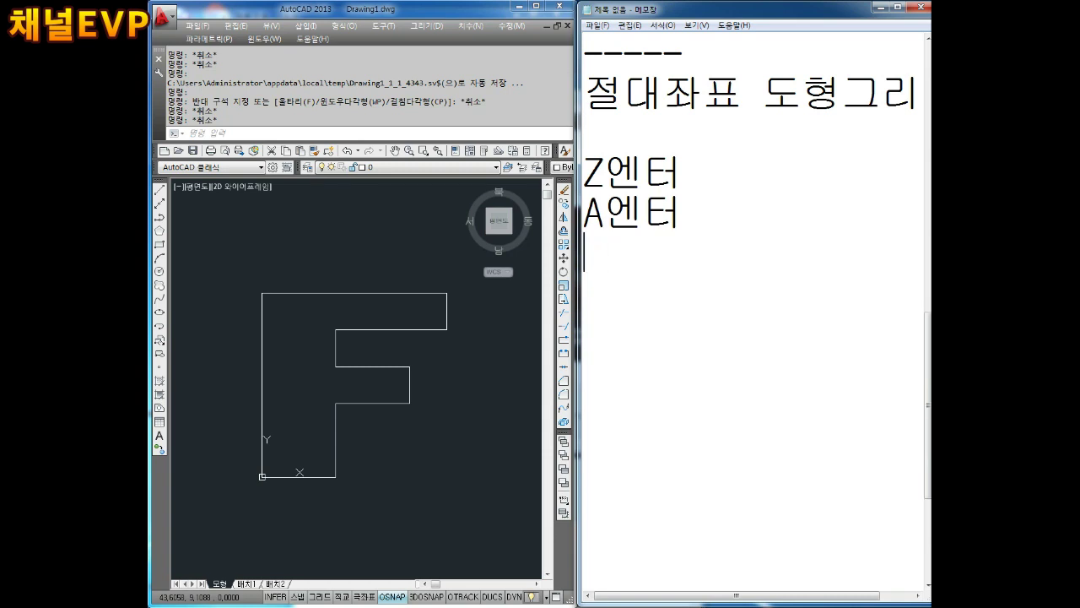
{"action": "type", "text": "Z엔터"}
{"action": "key", "text": "Return"}
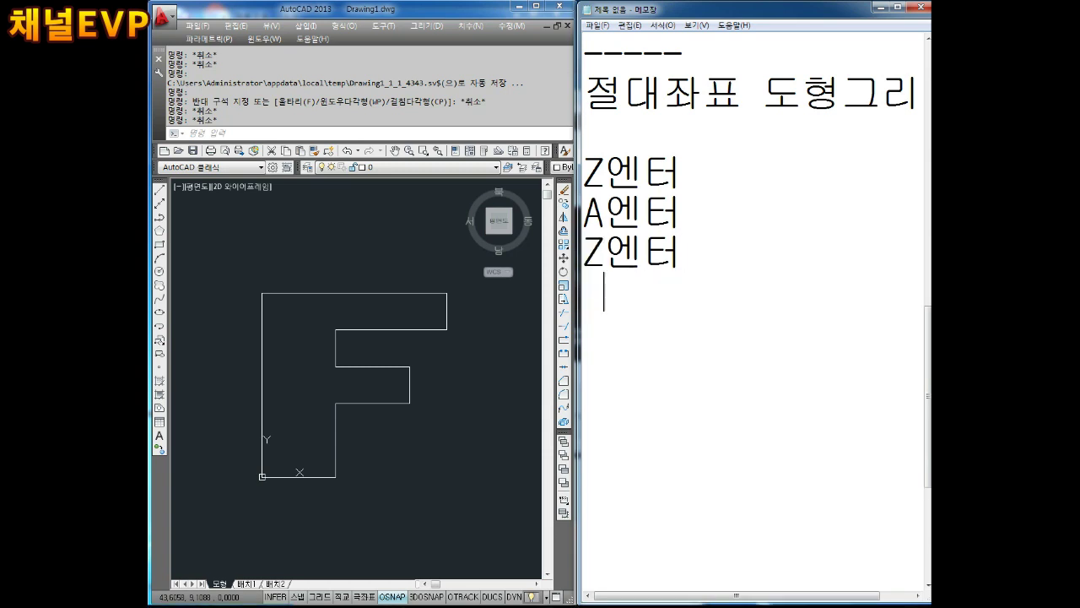